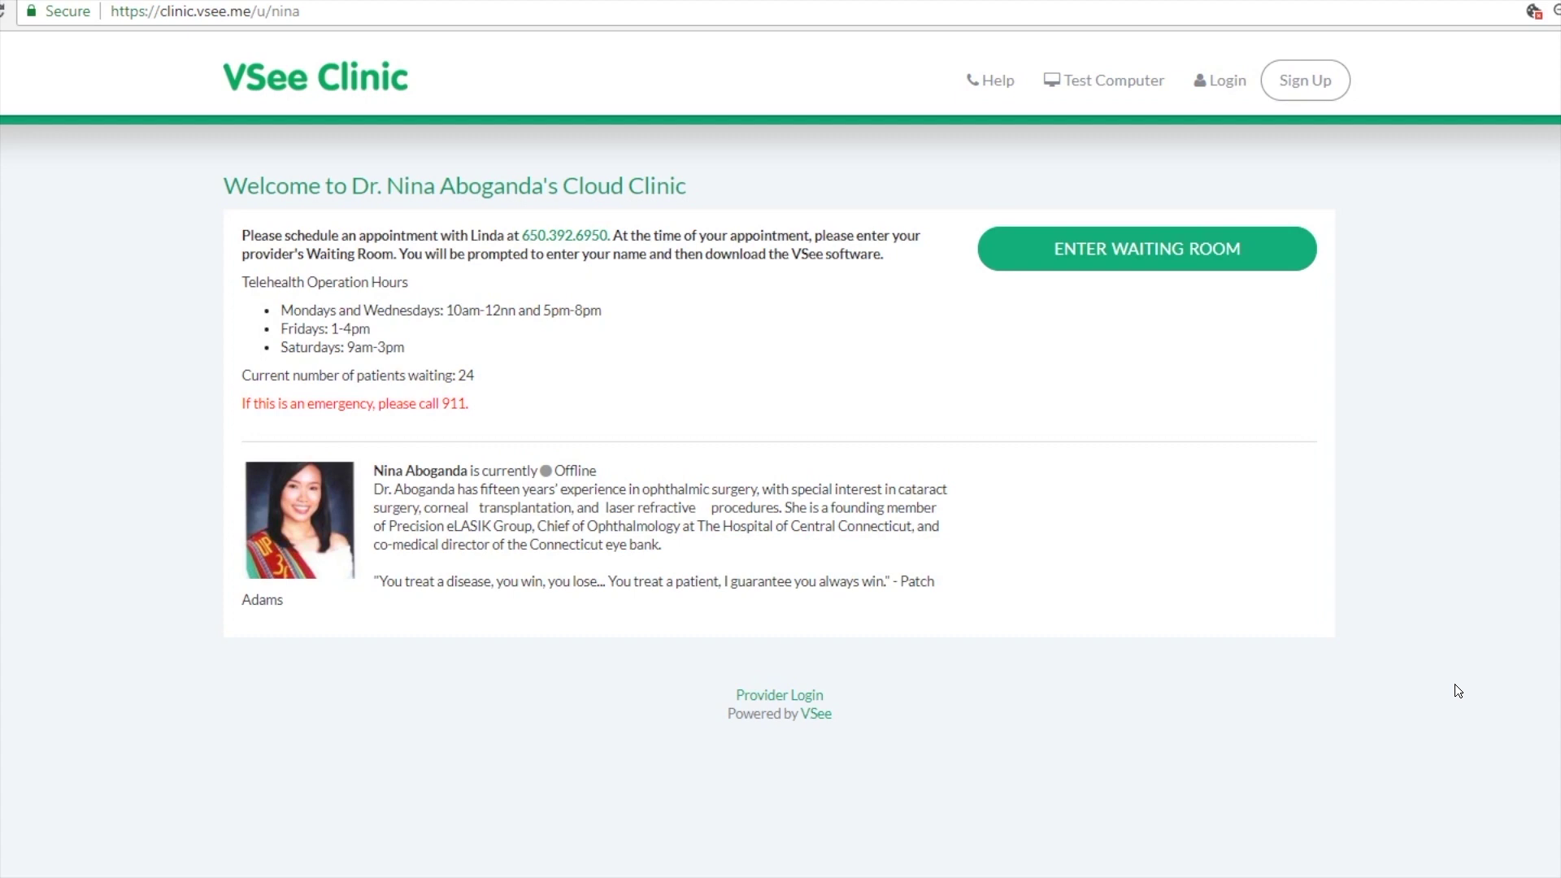
Step: Enter the doctor's waiting room and continue as a guest without creating an account
drag(303, 11, 111, 12)
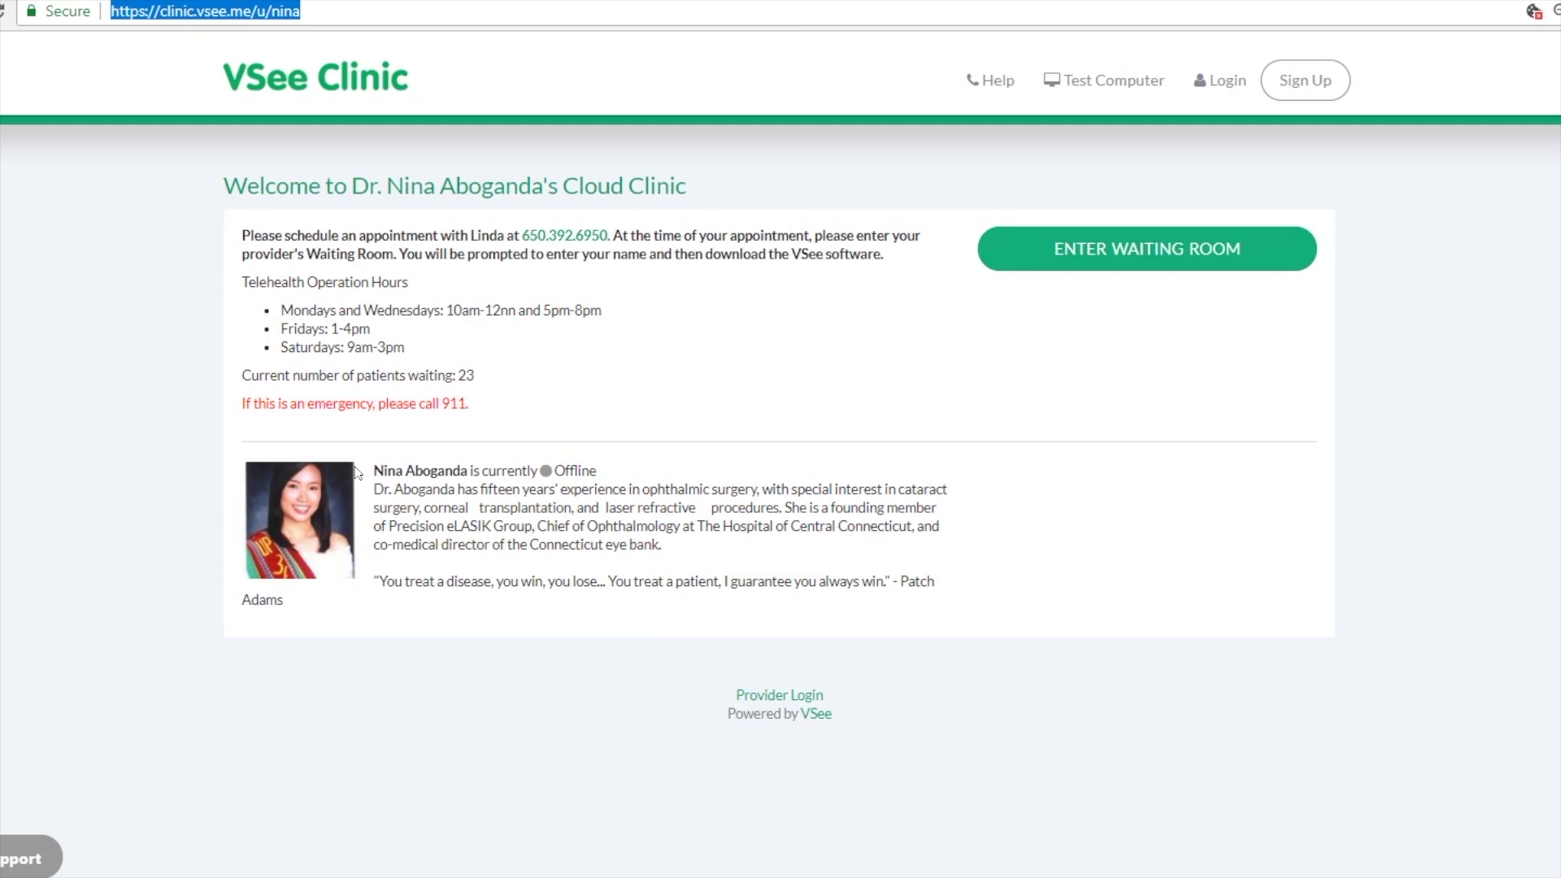
click(586, 422)
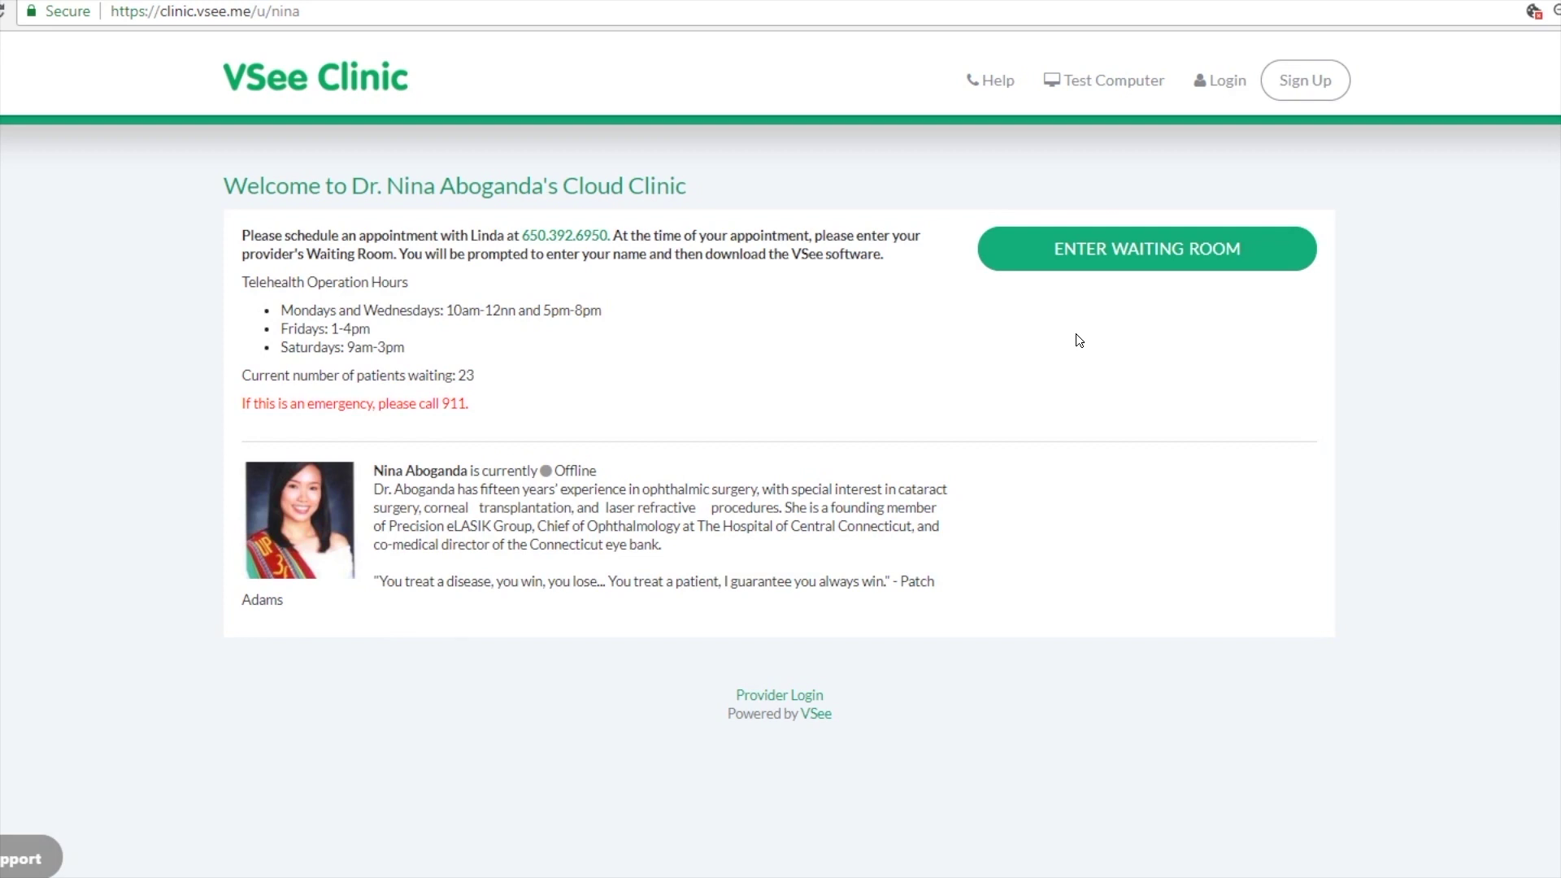
click(1128, 257)
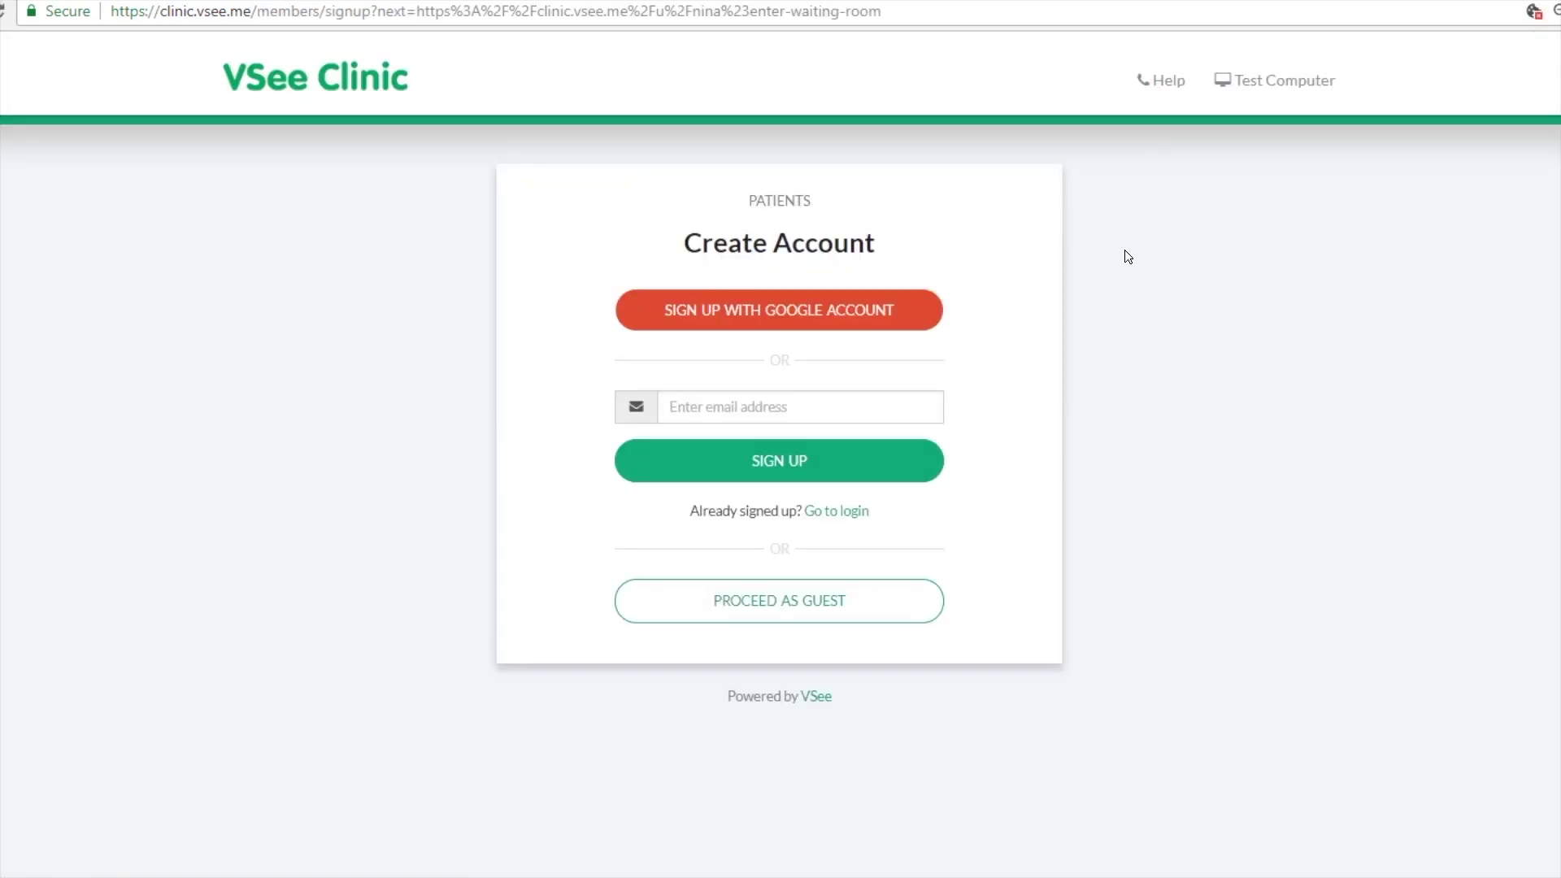
click(845, 608)
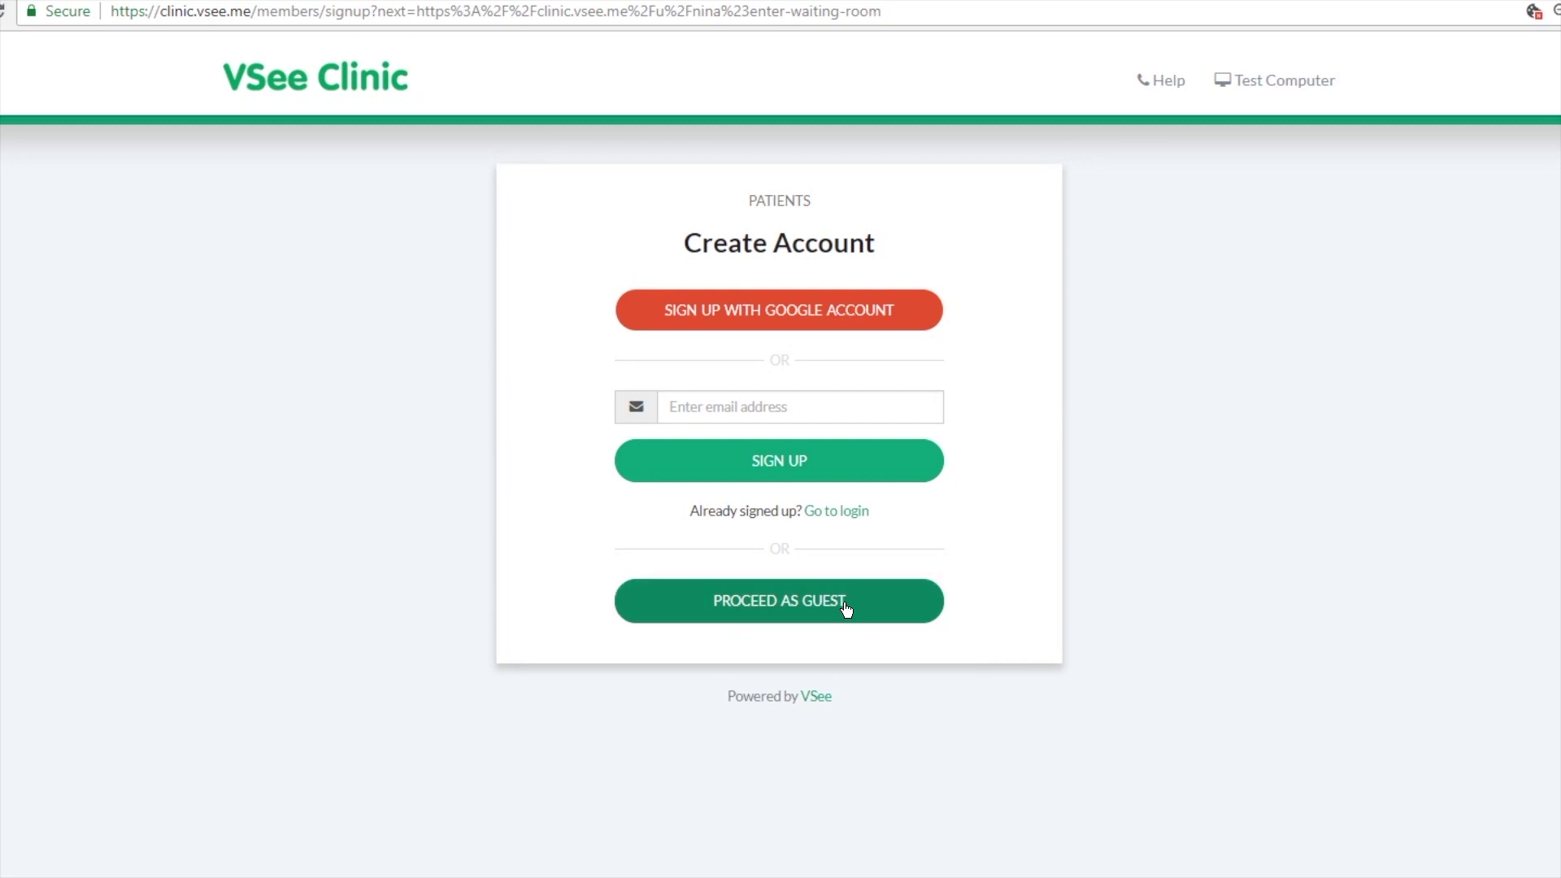
click(845, 608)
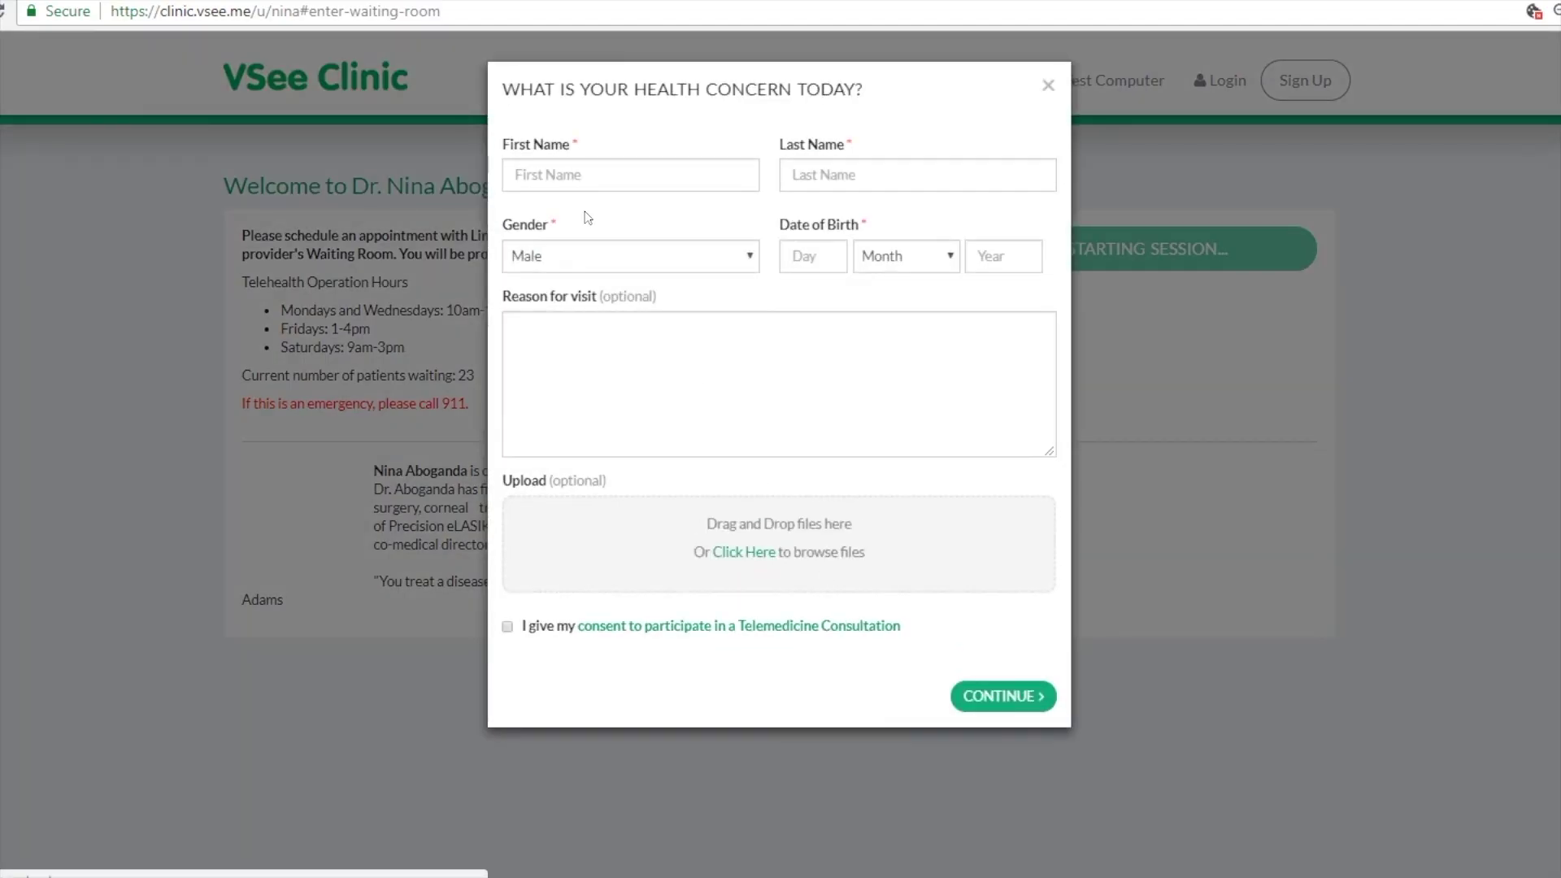
Step: Enter the patient's first and last name and birth date 10 March 1970
click(568, 175)
text(JO)
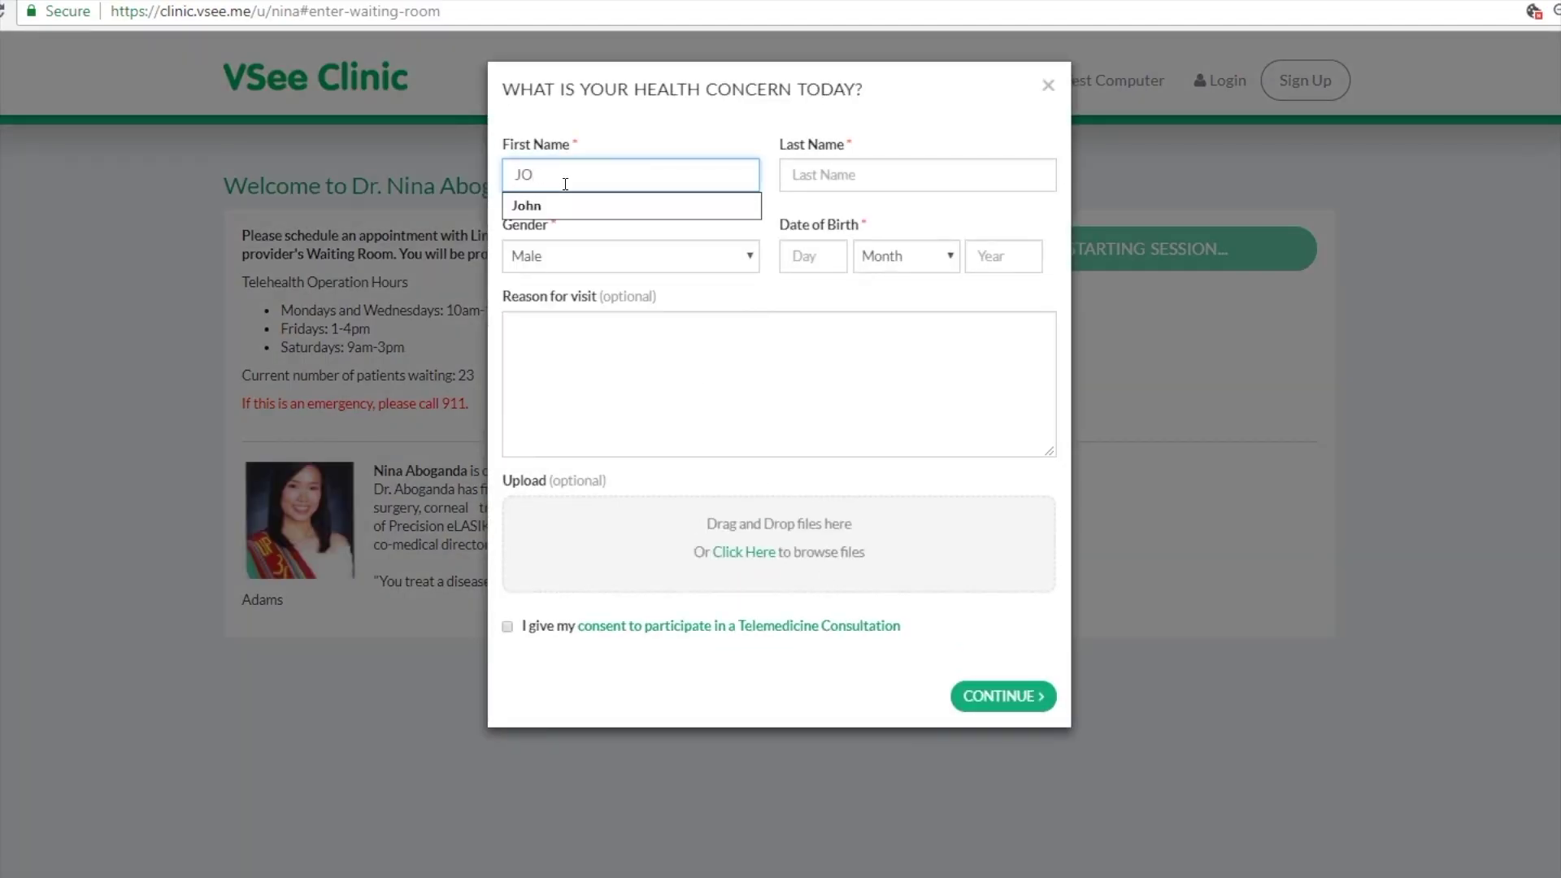
key(BackSpace)
key(Tab)
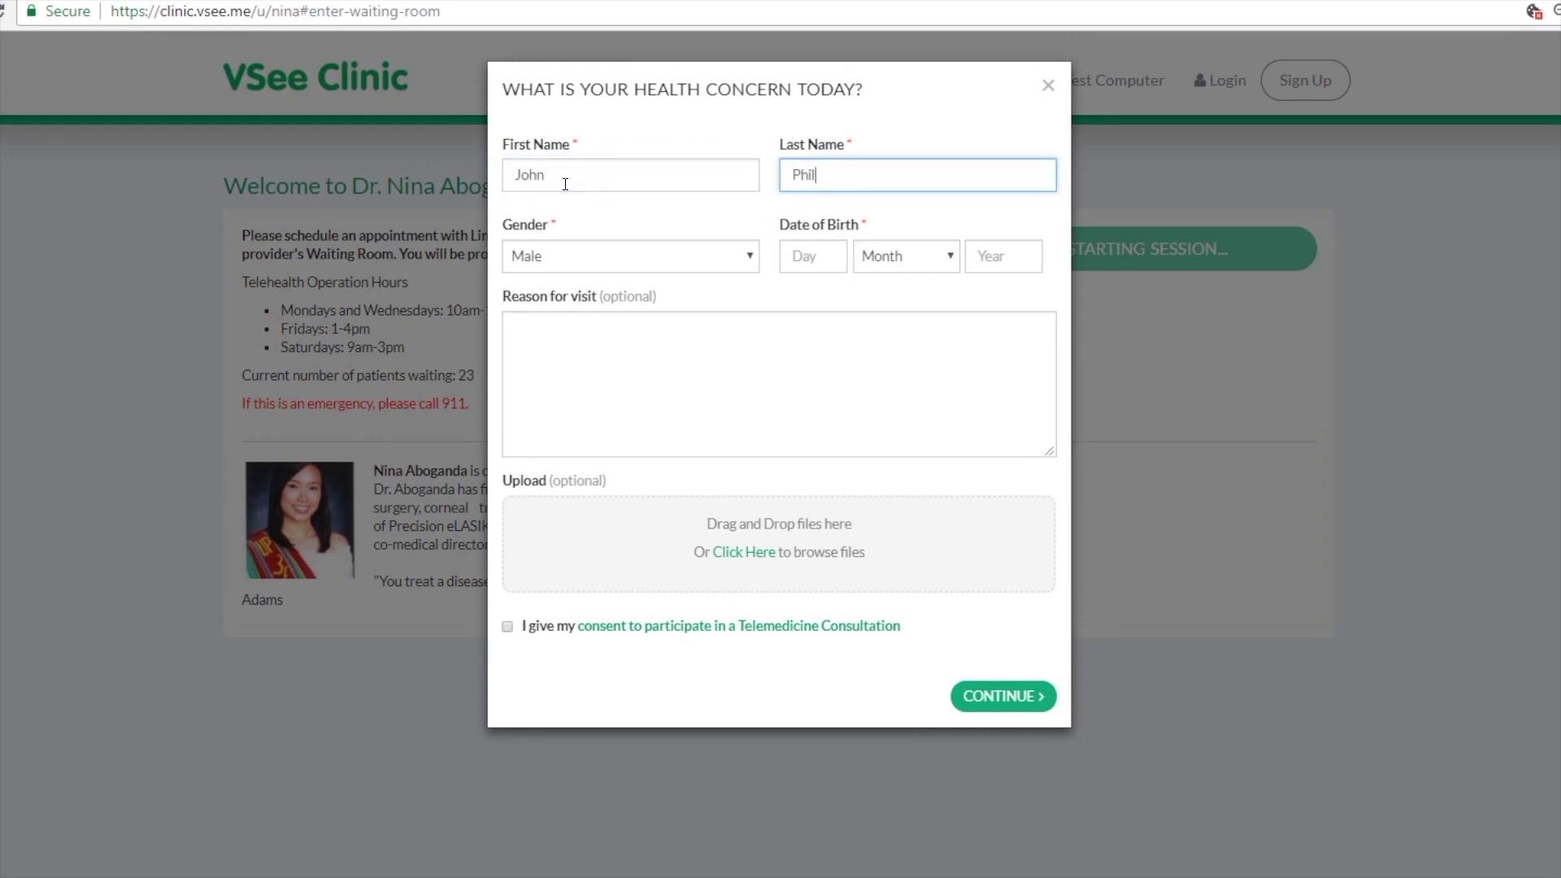
key(Tab)
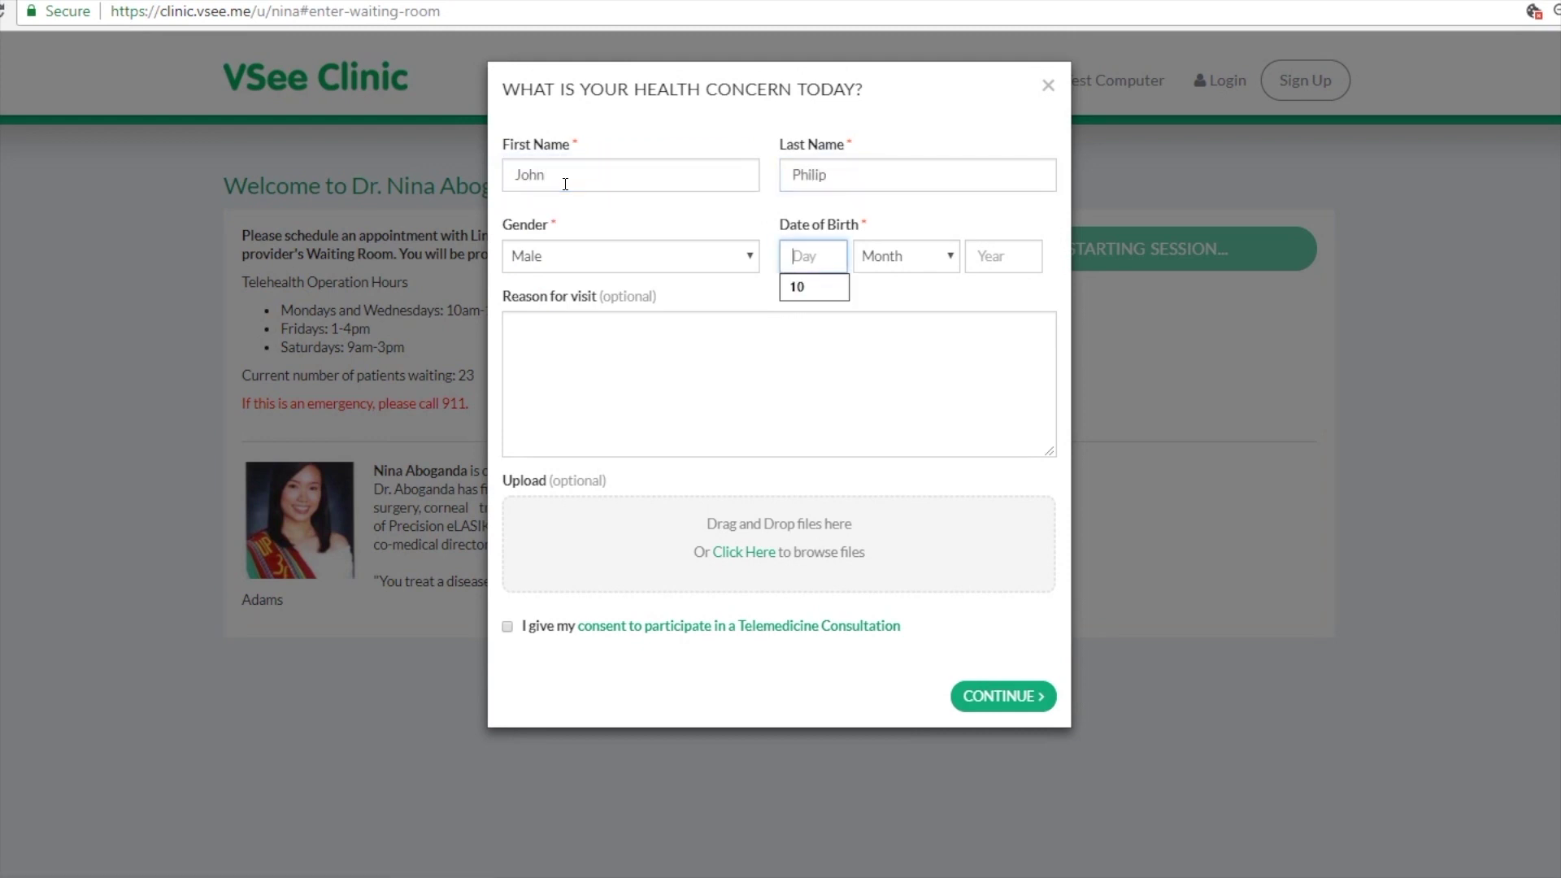
text(10)
click(904, 256)
click(907, 339)
key(Tab)
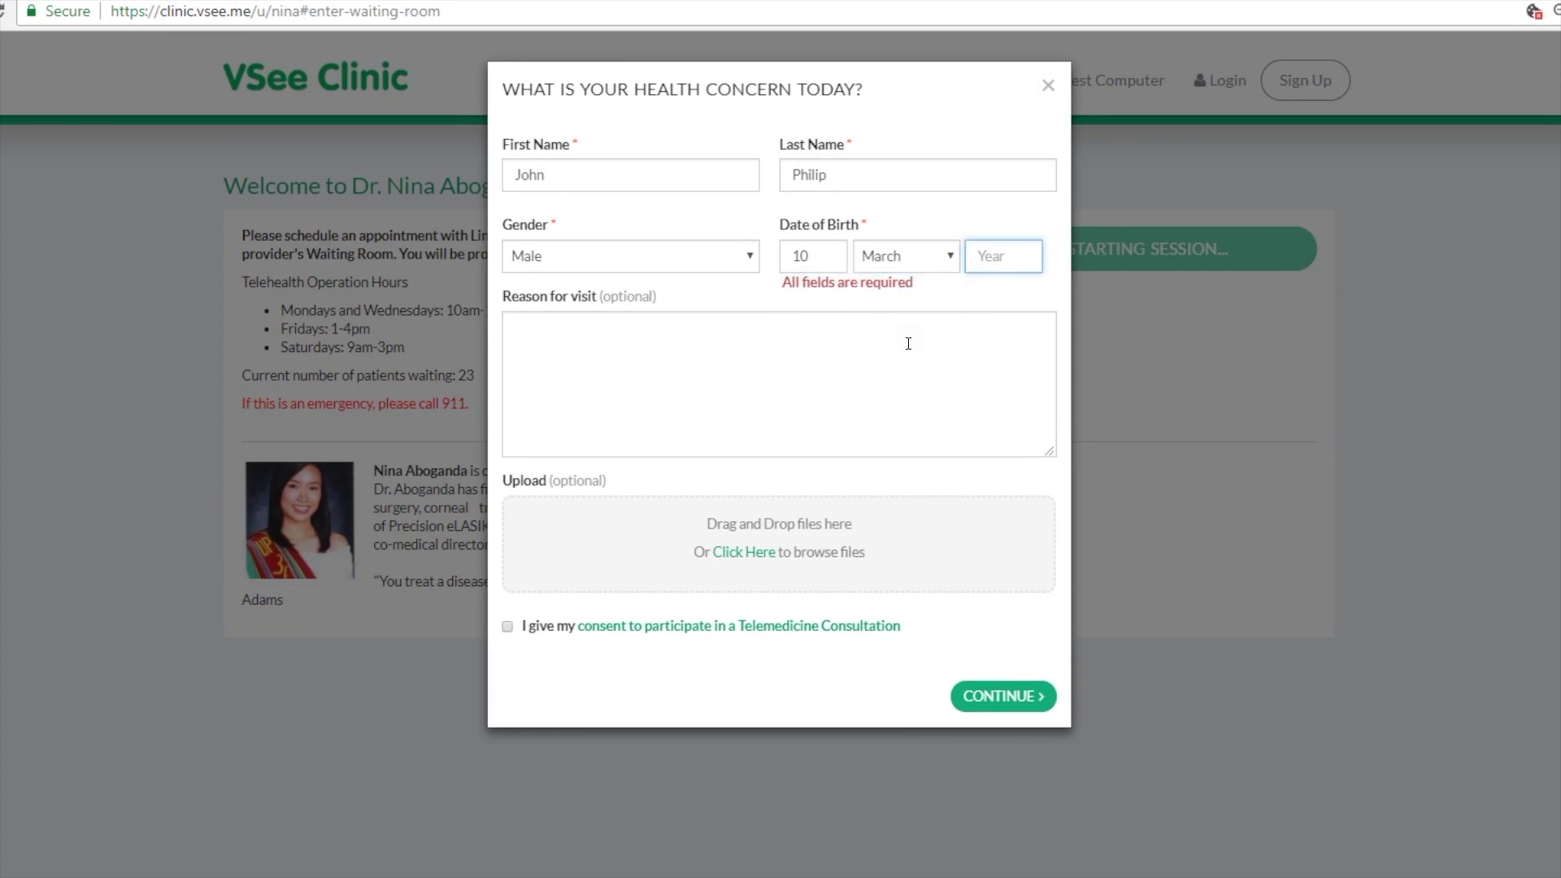
text(1970)
Step: Give 'Follow up visit' as the reason, consent to telemedicine, and submit the form
key(Tab)
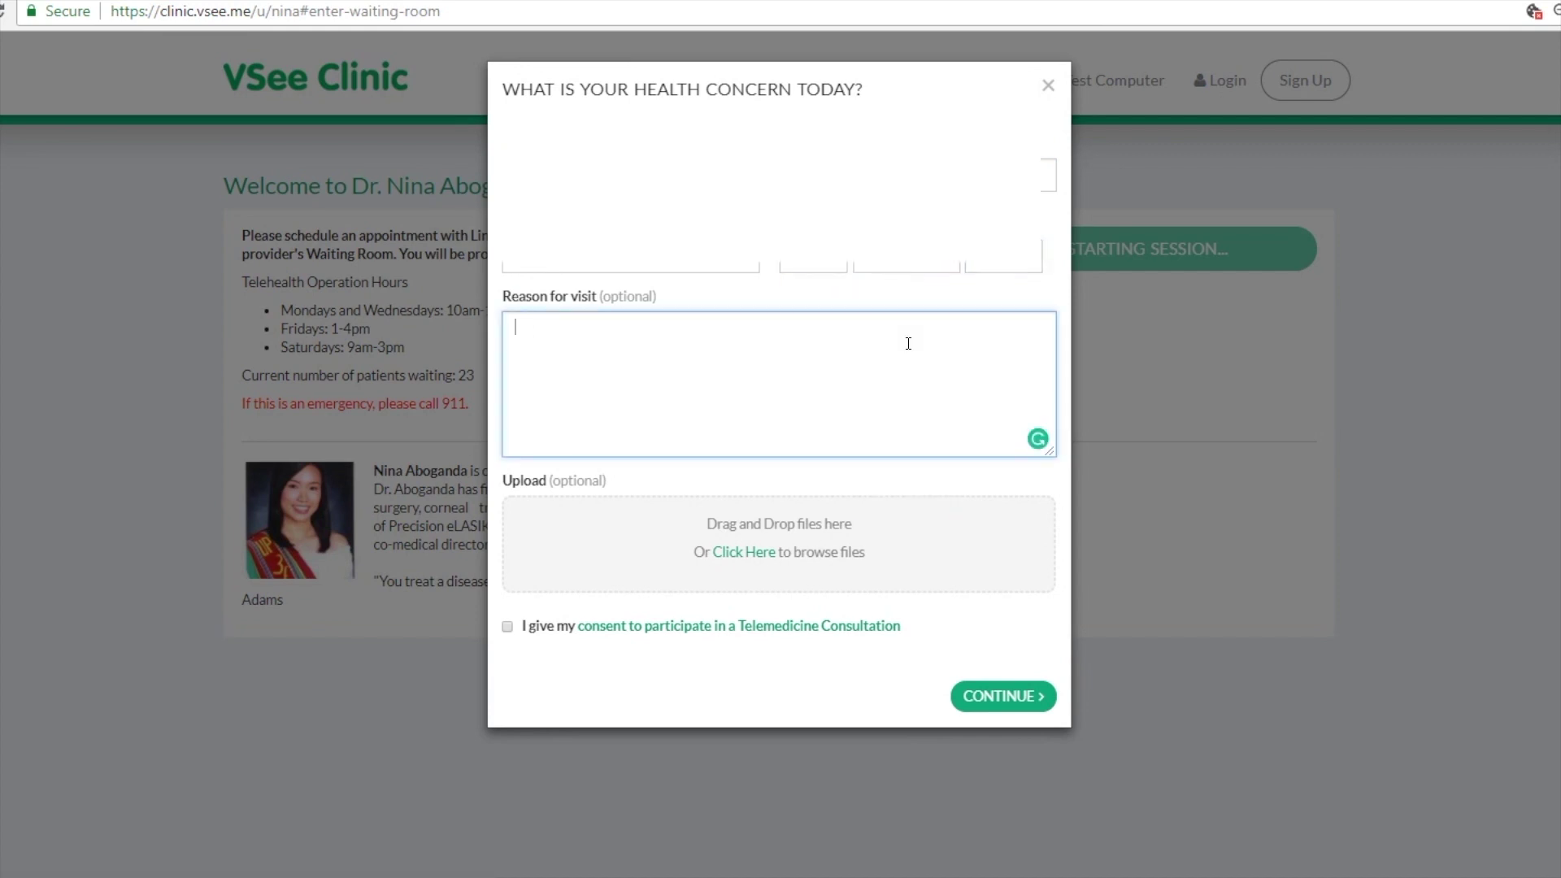
text(Follow up visit)
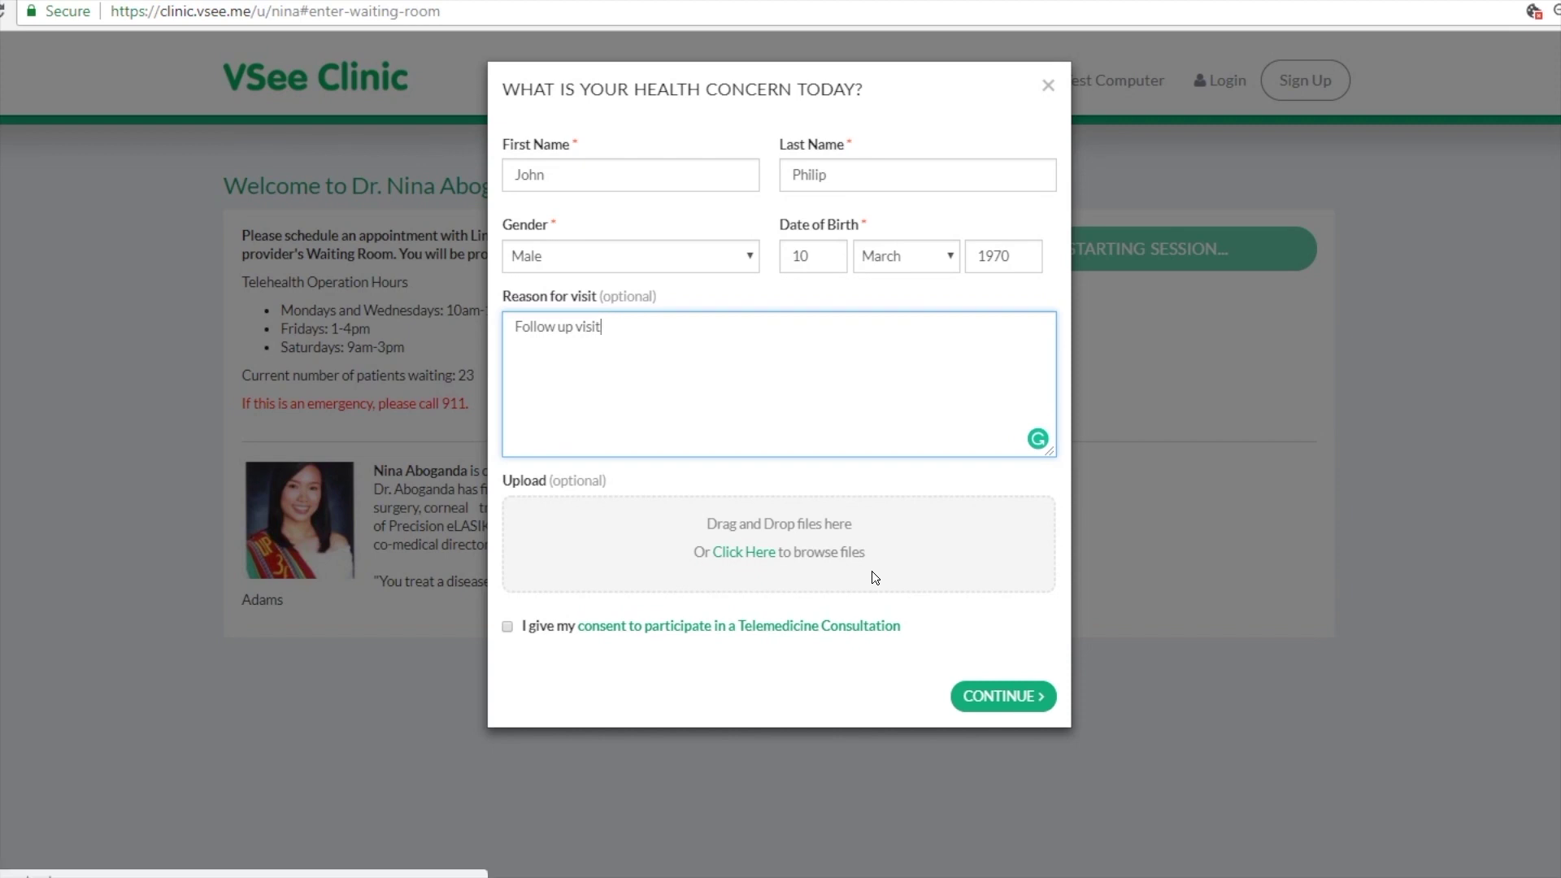
click(509, 628)
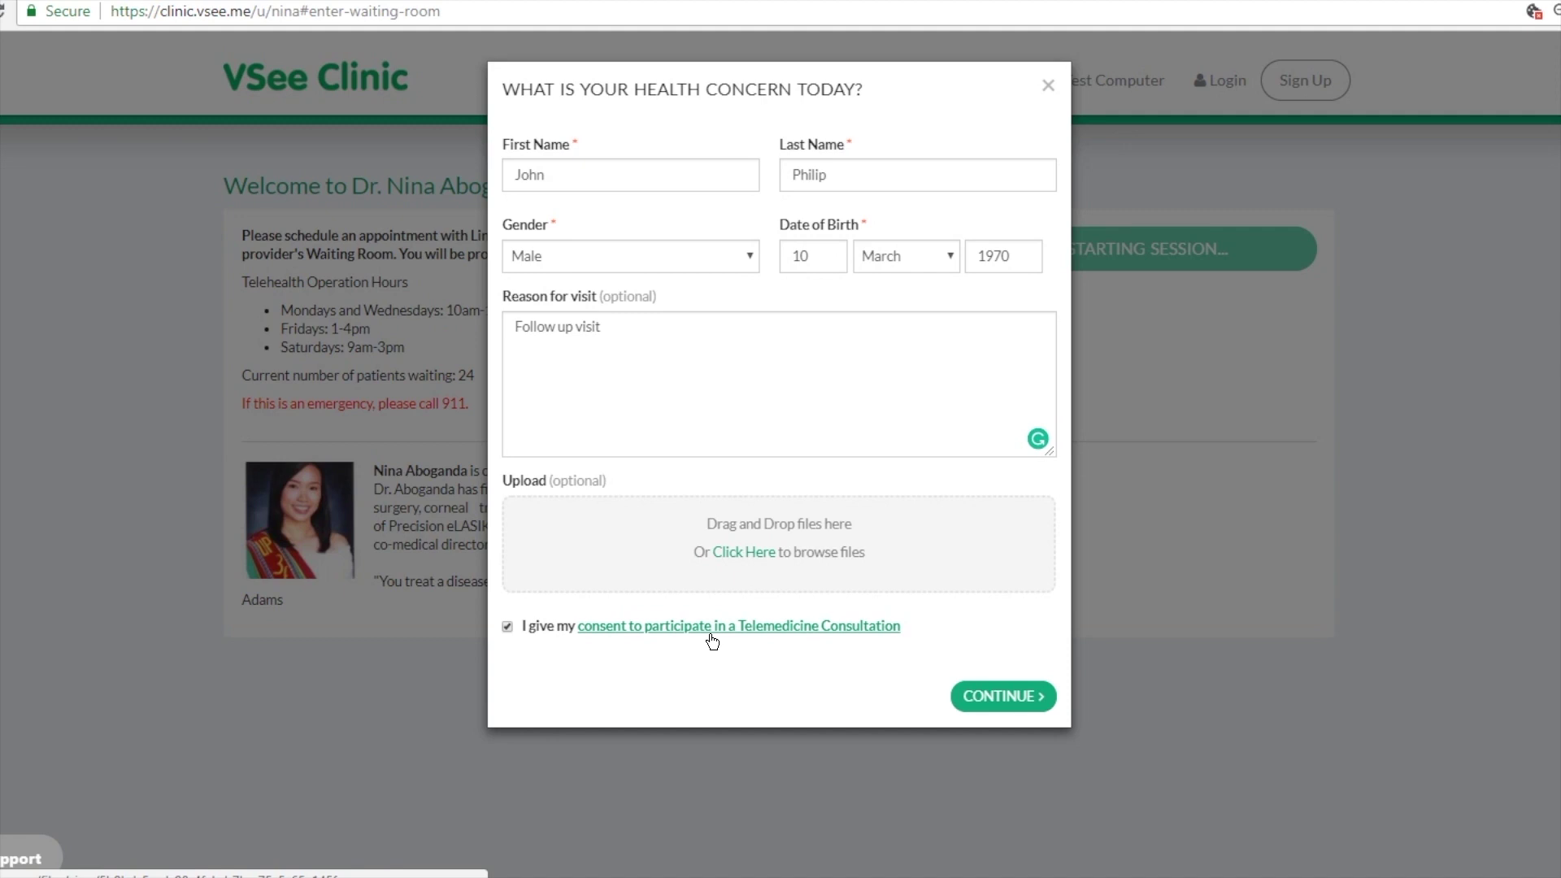
click(1026, 707)
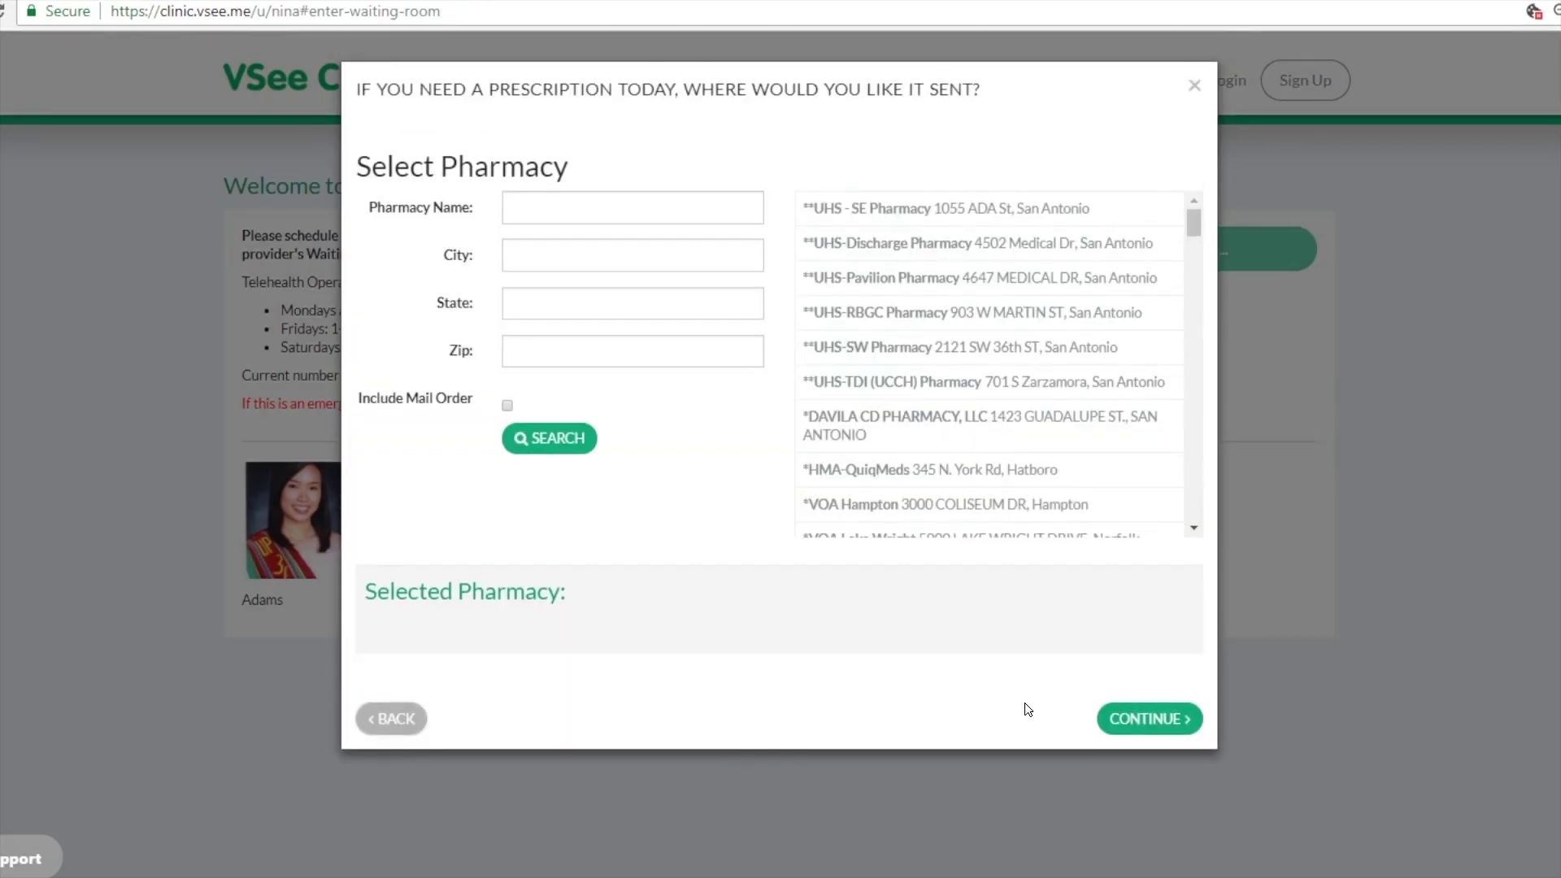
Step: Choose UHS - SE Pharmacy for prescriptions, then select the Follow Up Consultation visit
click(1037, 213)
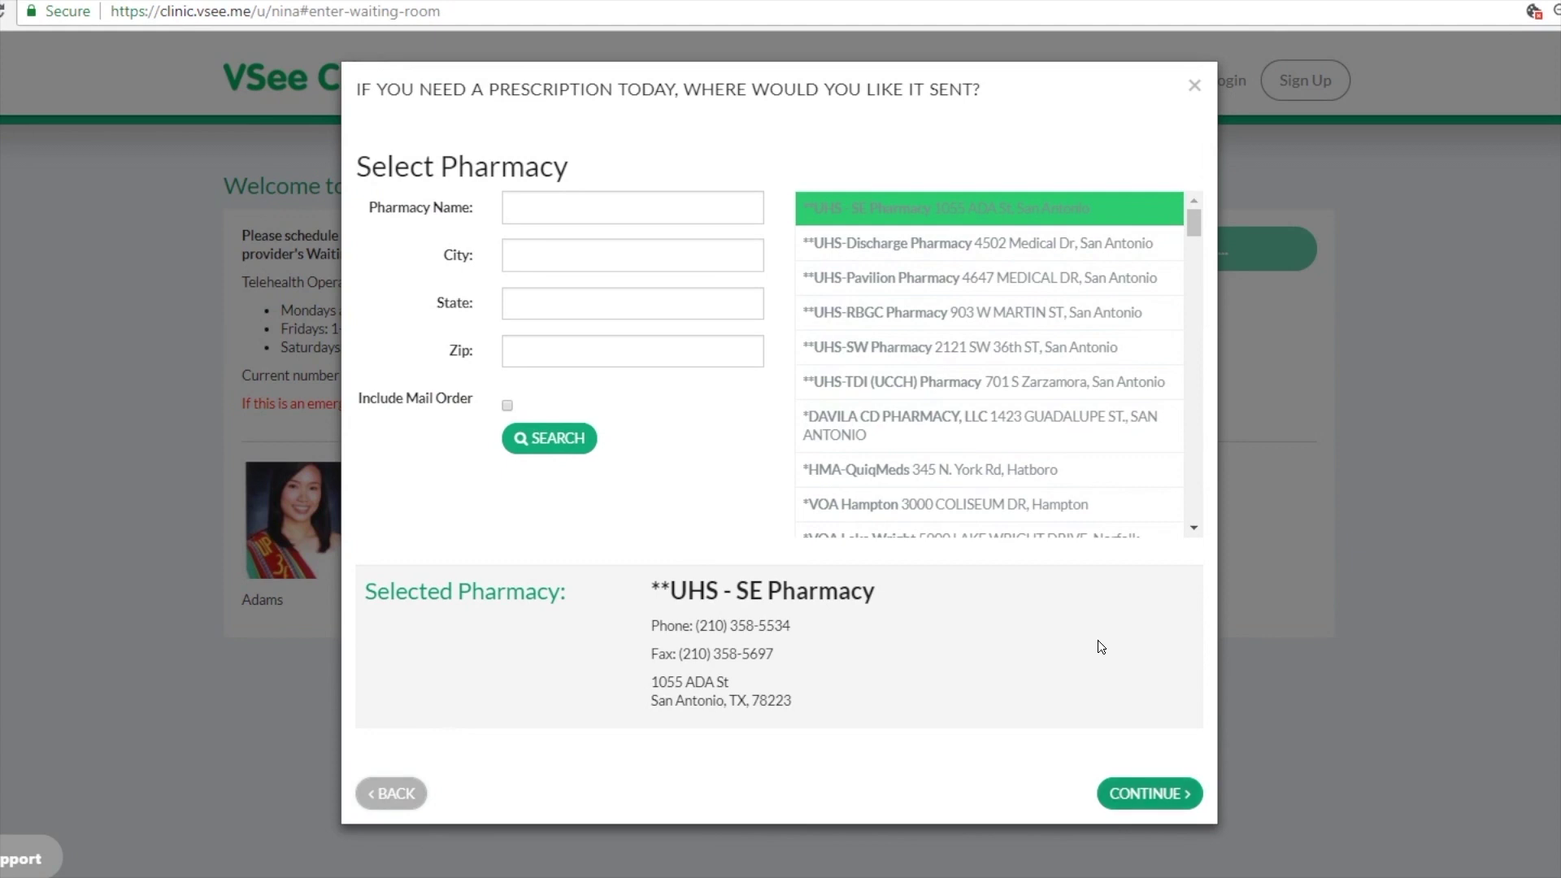
click(1148, 792)
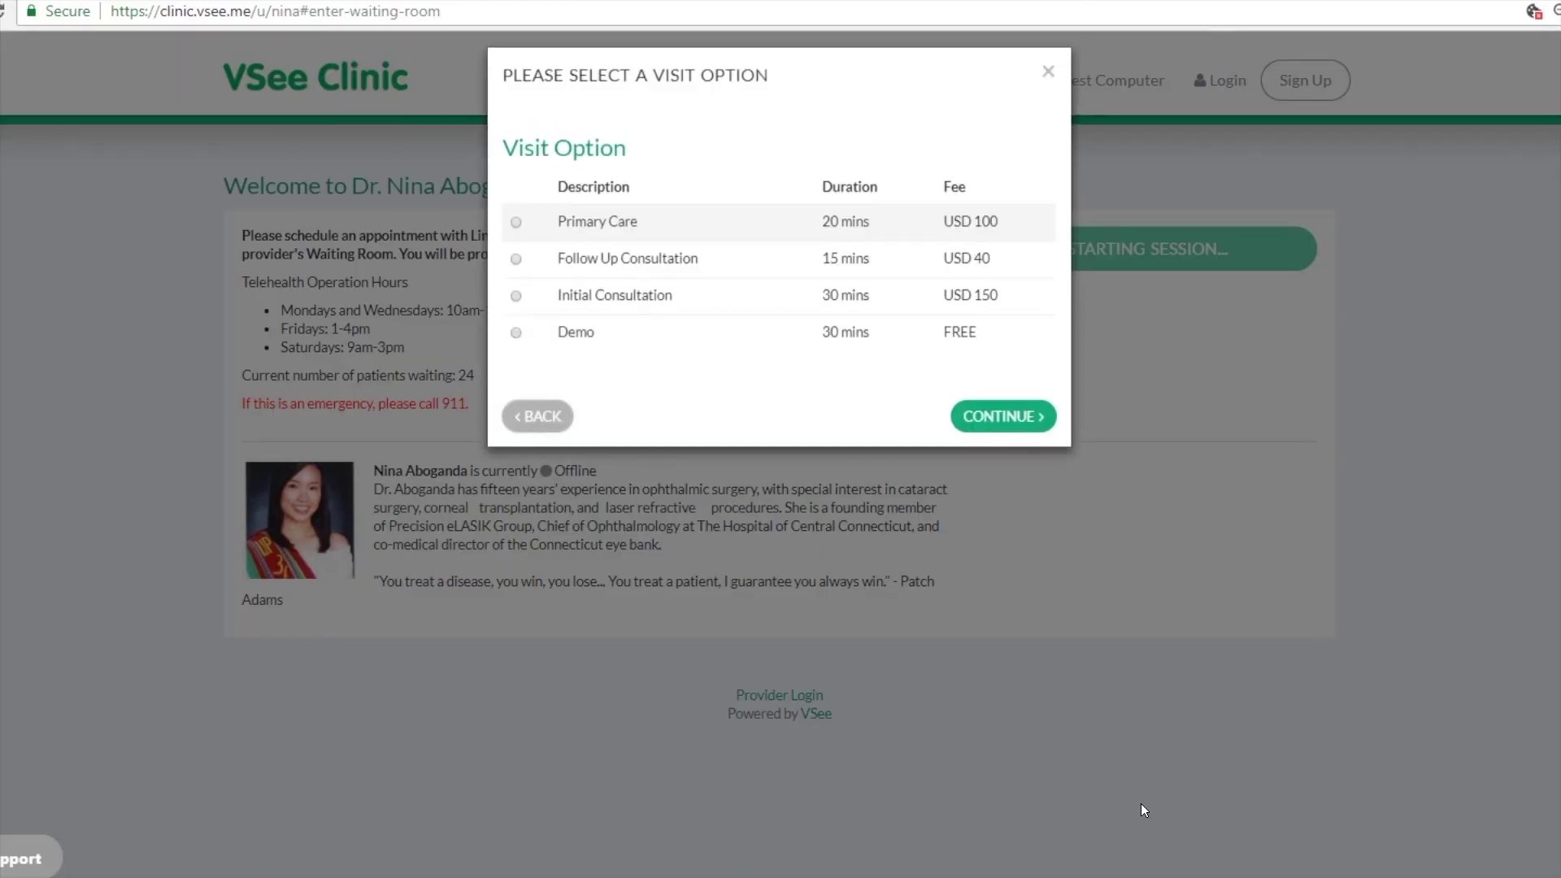
click(543, 270)
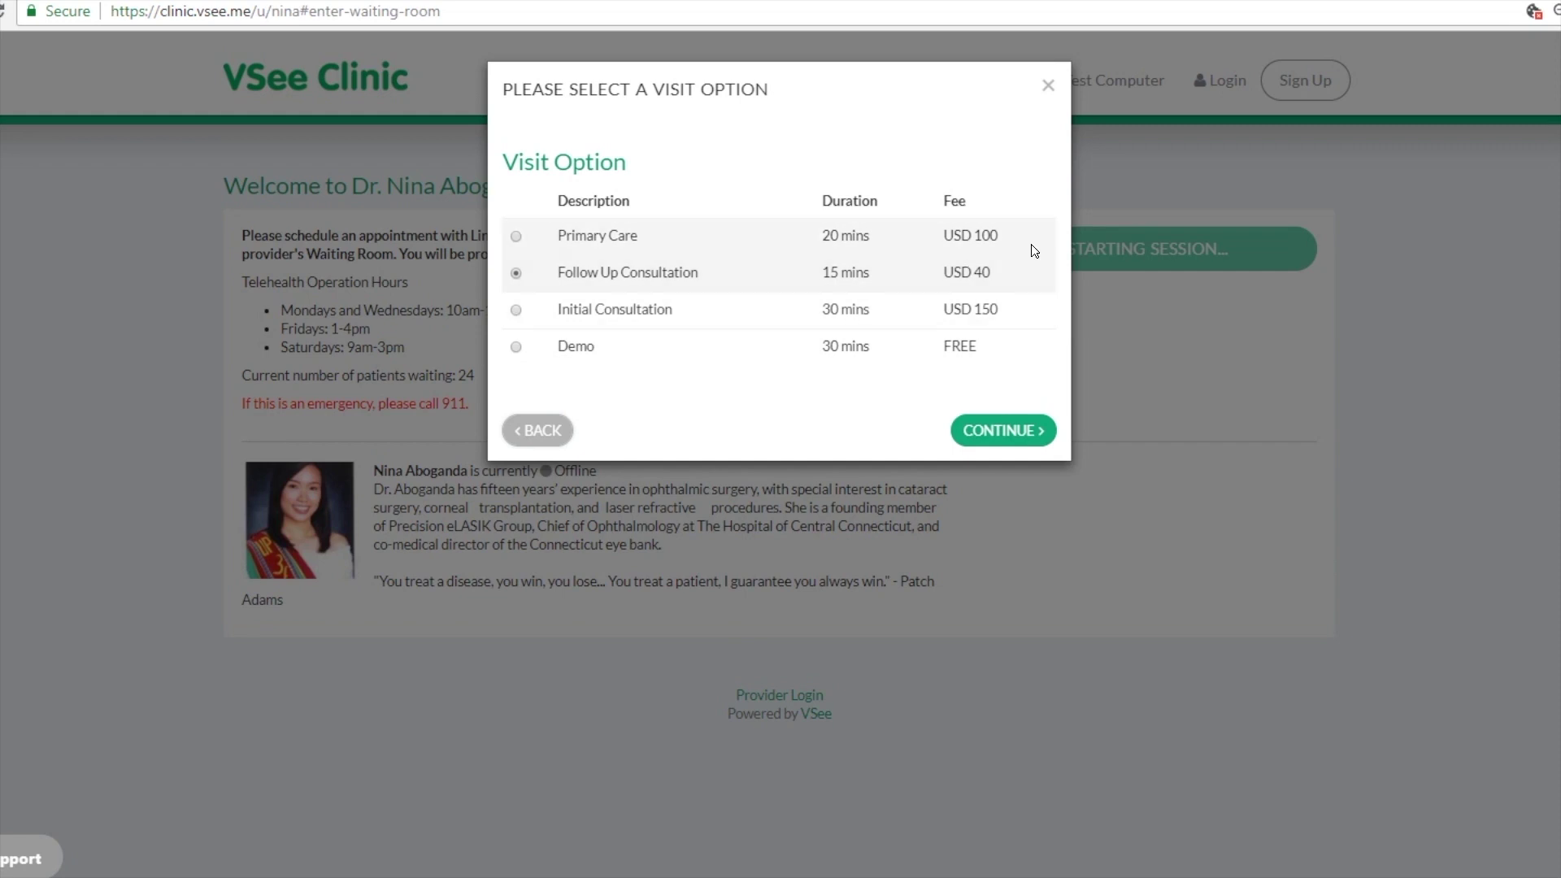
Step: Add a new test Visa card with its security code and expiry 10/20
click(1040, 431)
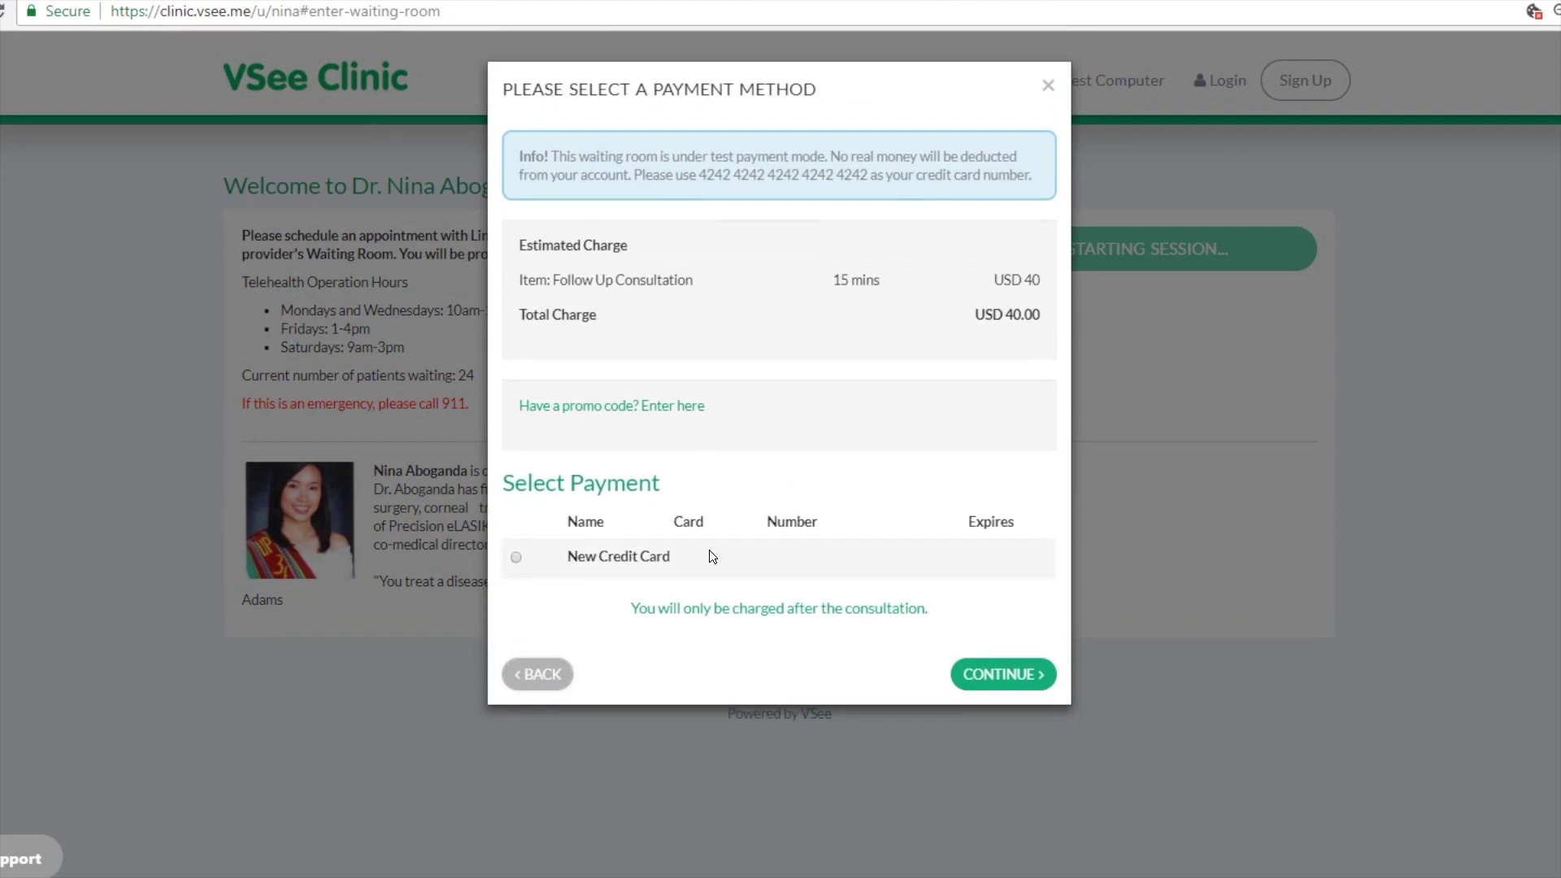
click(517, 559)
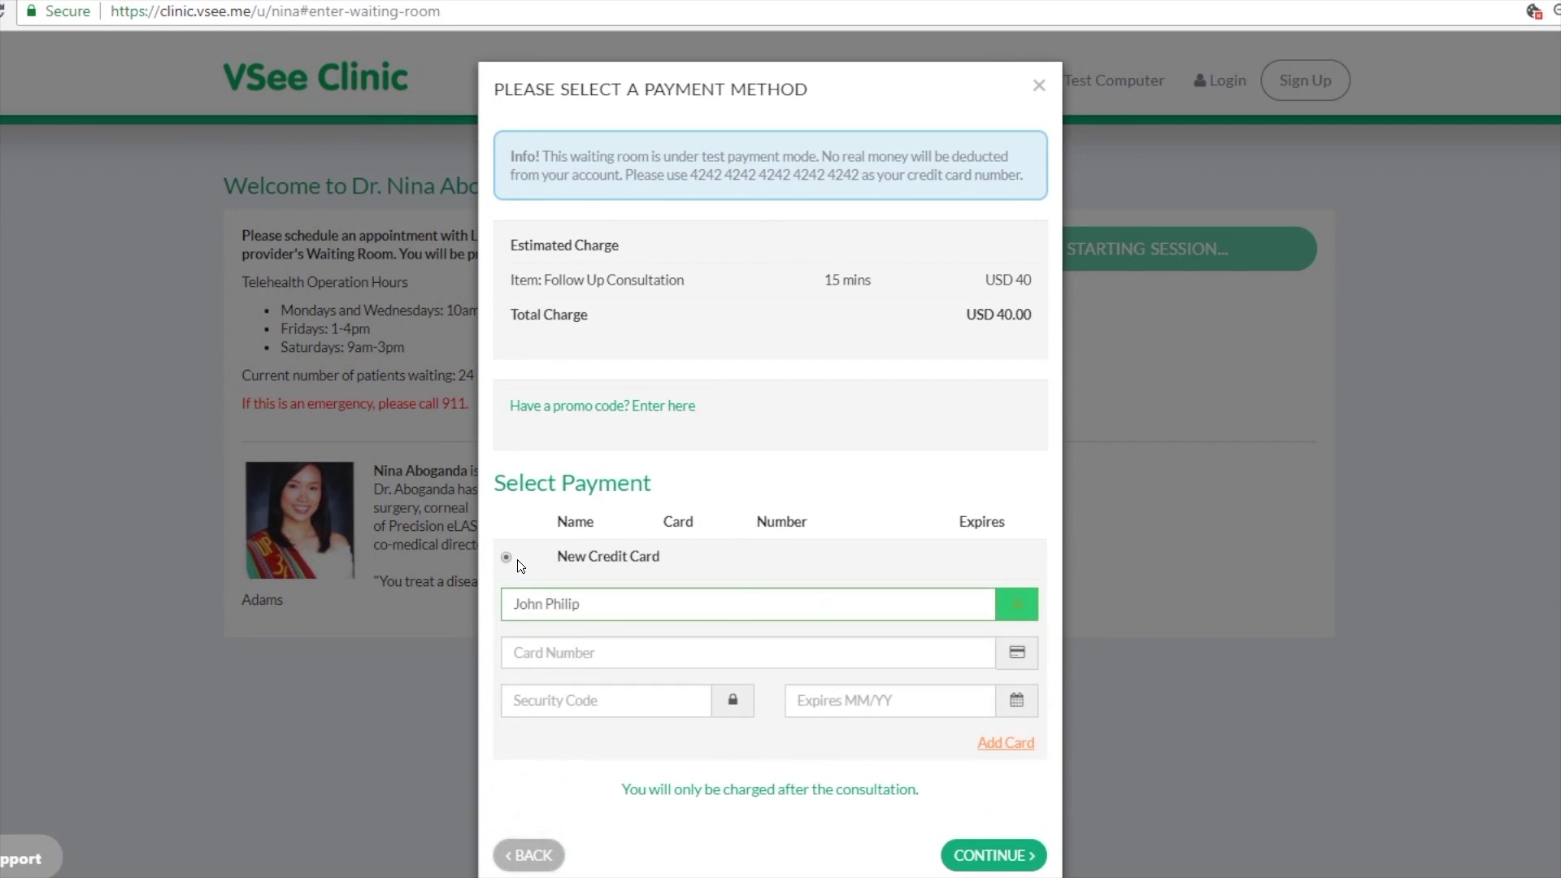
click(533, 654)
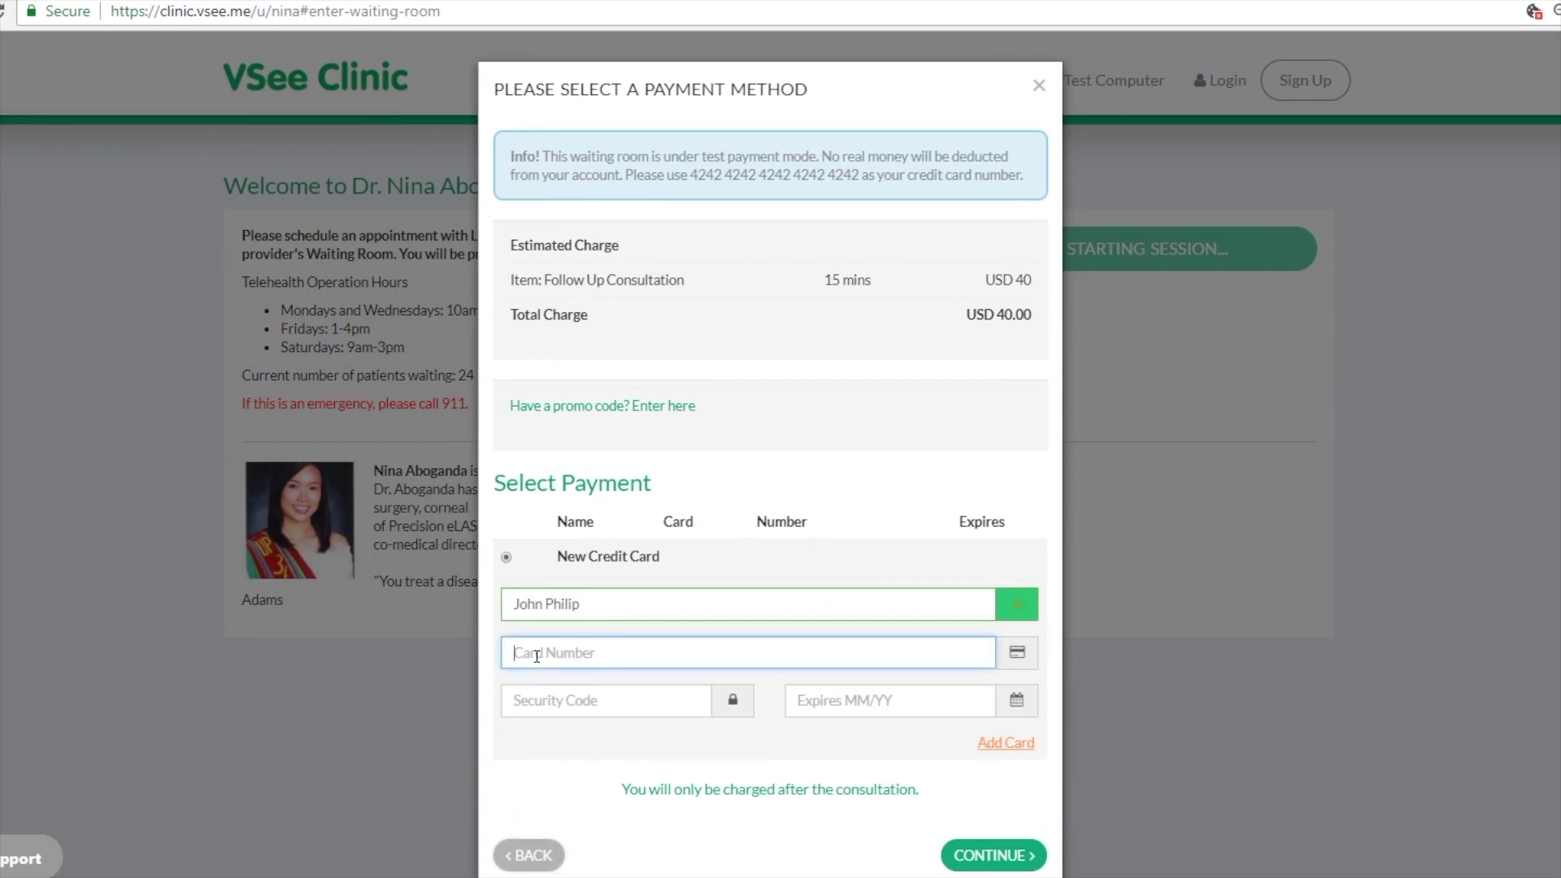
key(ctrl+v)
key(Tab)
text(434)
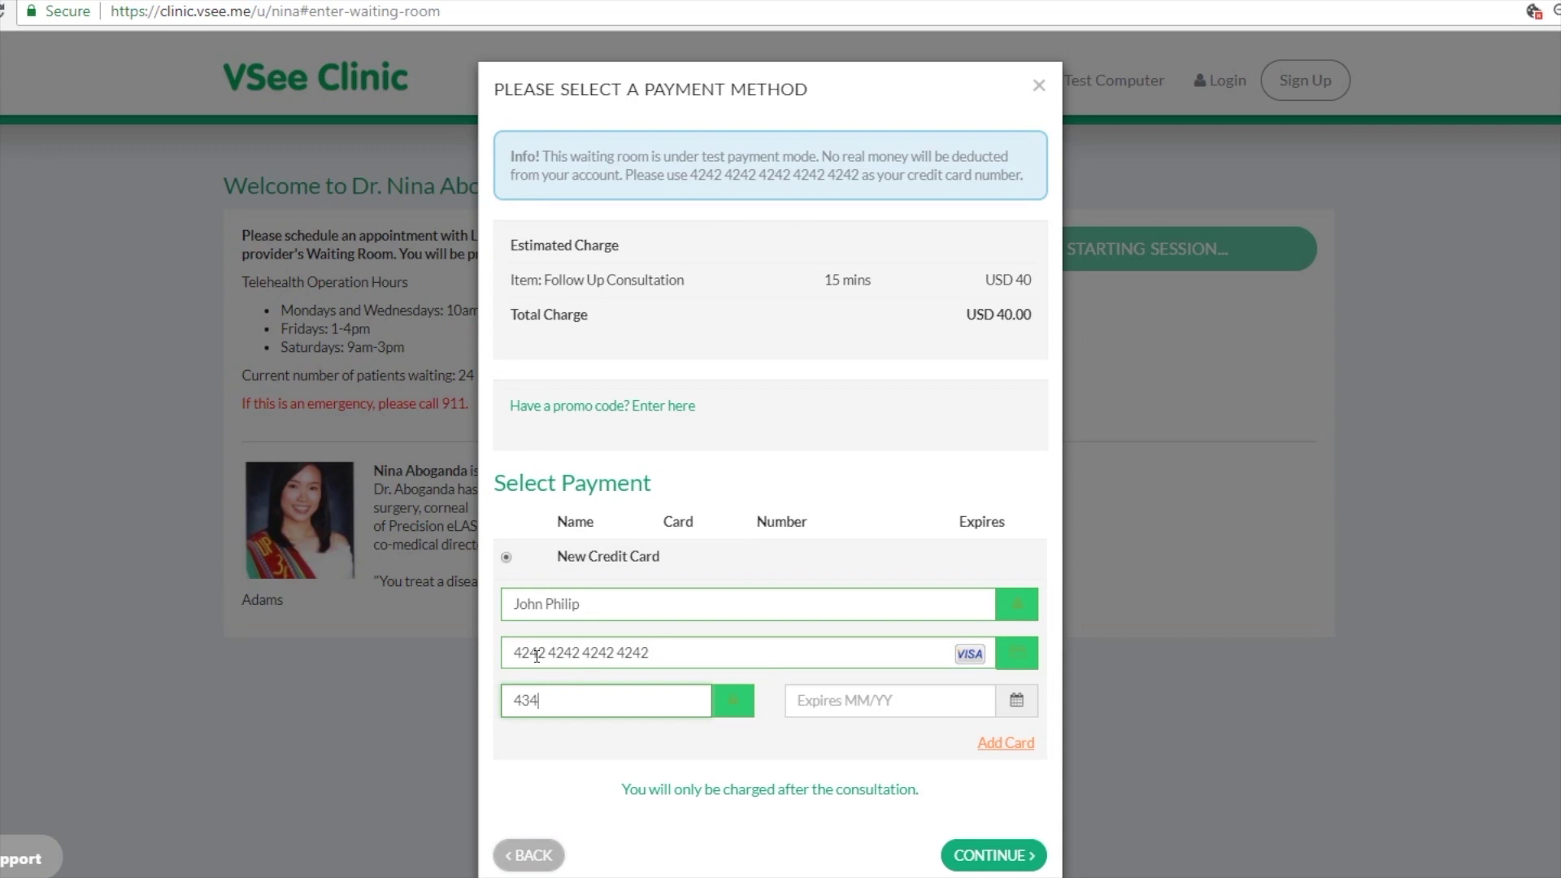
key(Tab)
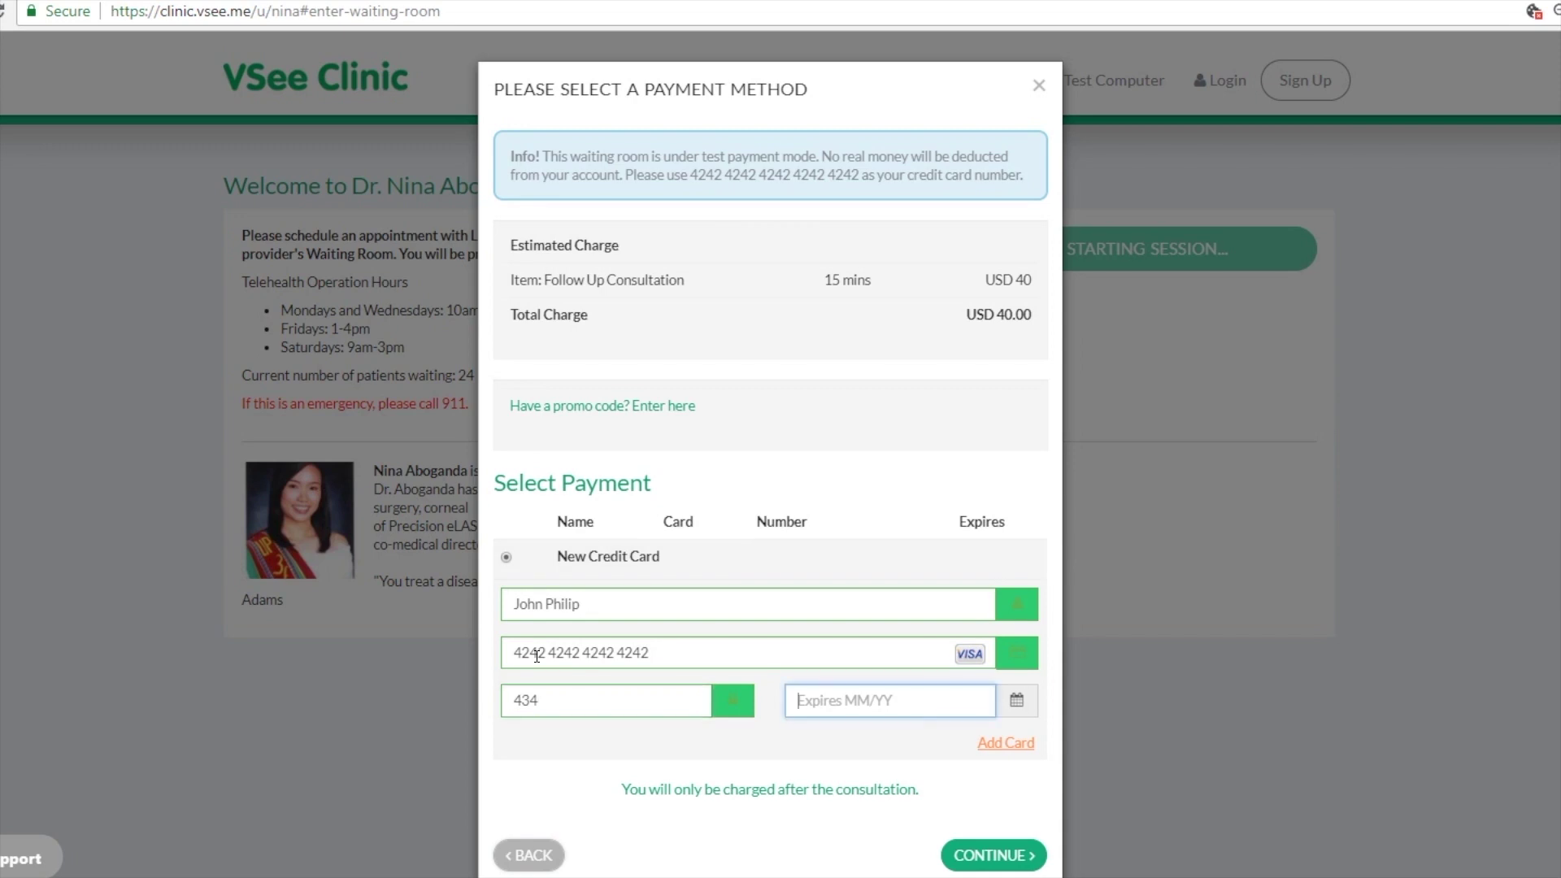
text(102010)
key(BackSpace)
key(BackSpace)
text(20)
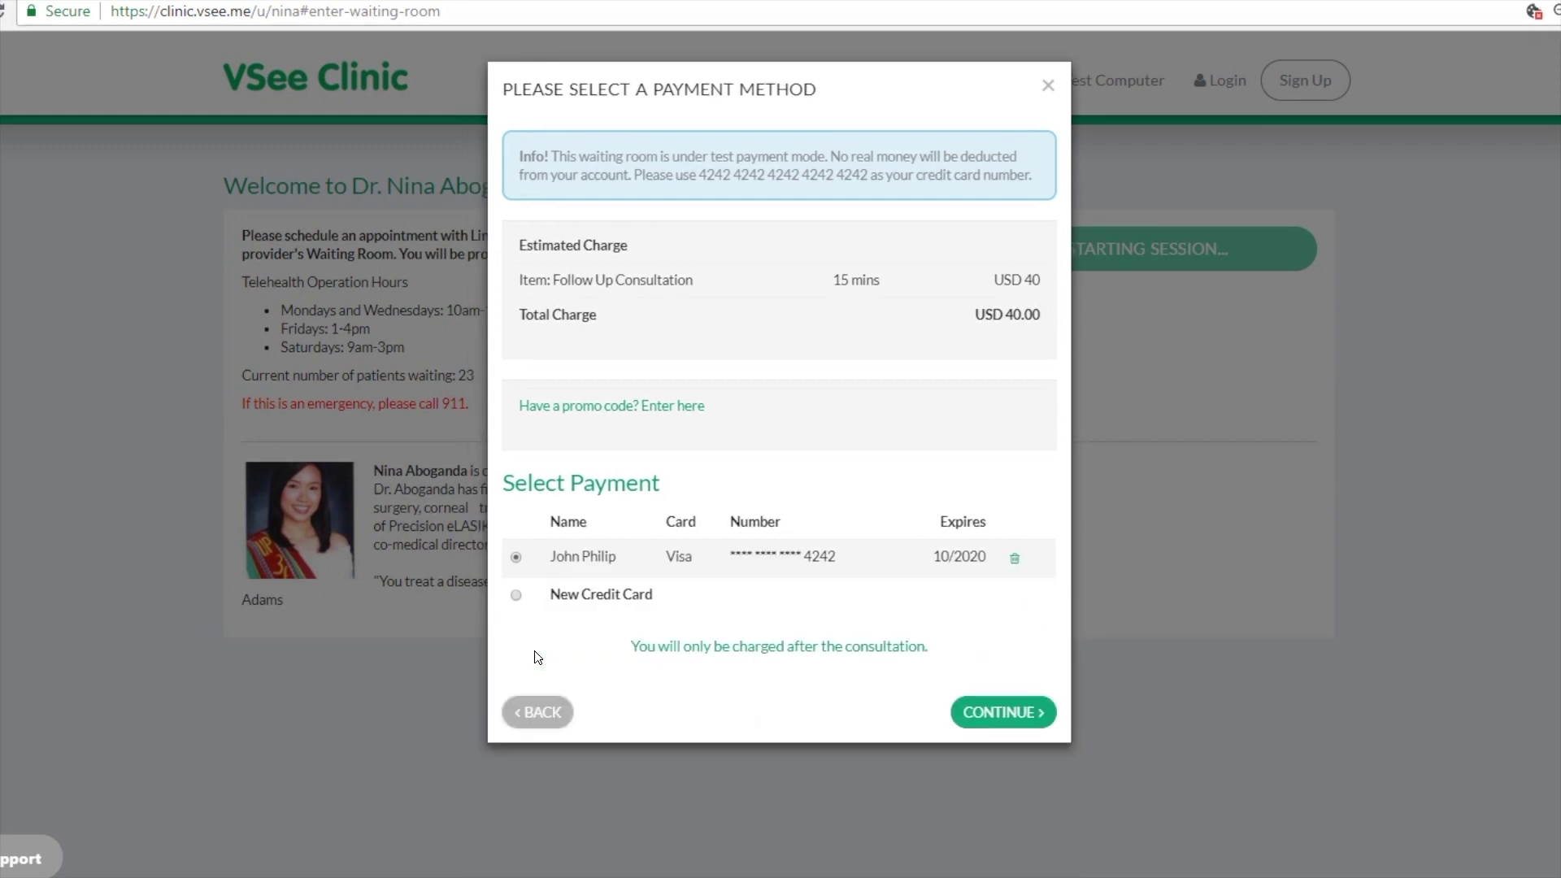
Step: Continue past payment and agree to the Privacy and Terms to start the video visit
click(1016, 715)
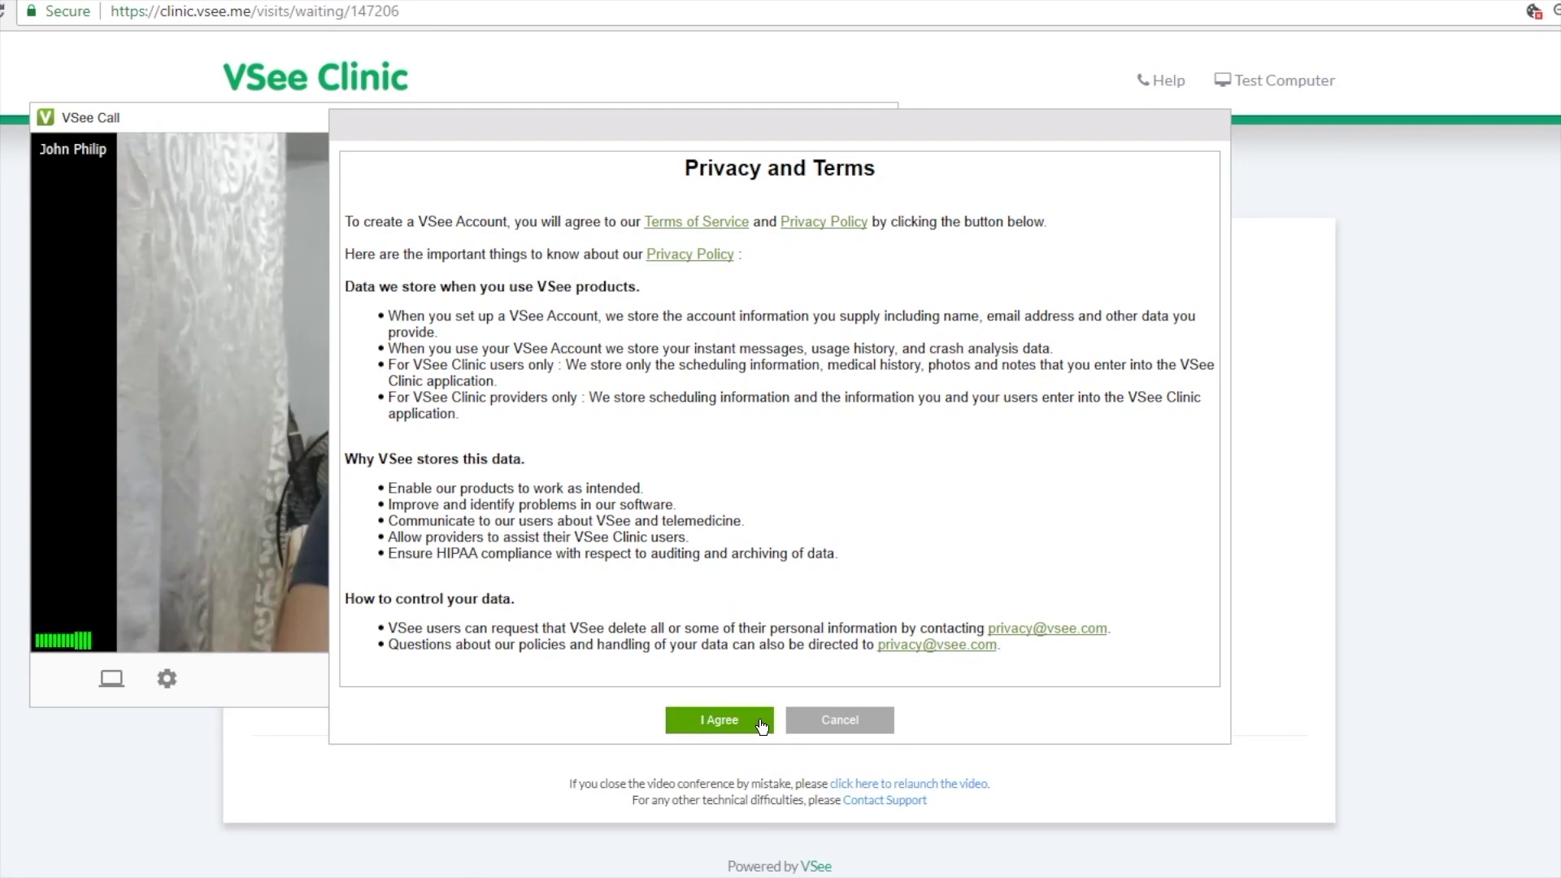
click(760, 723)
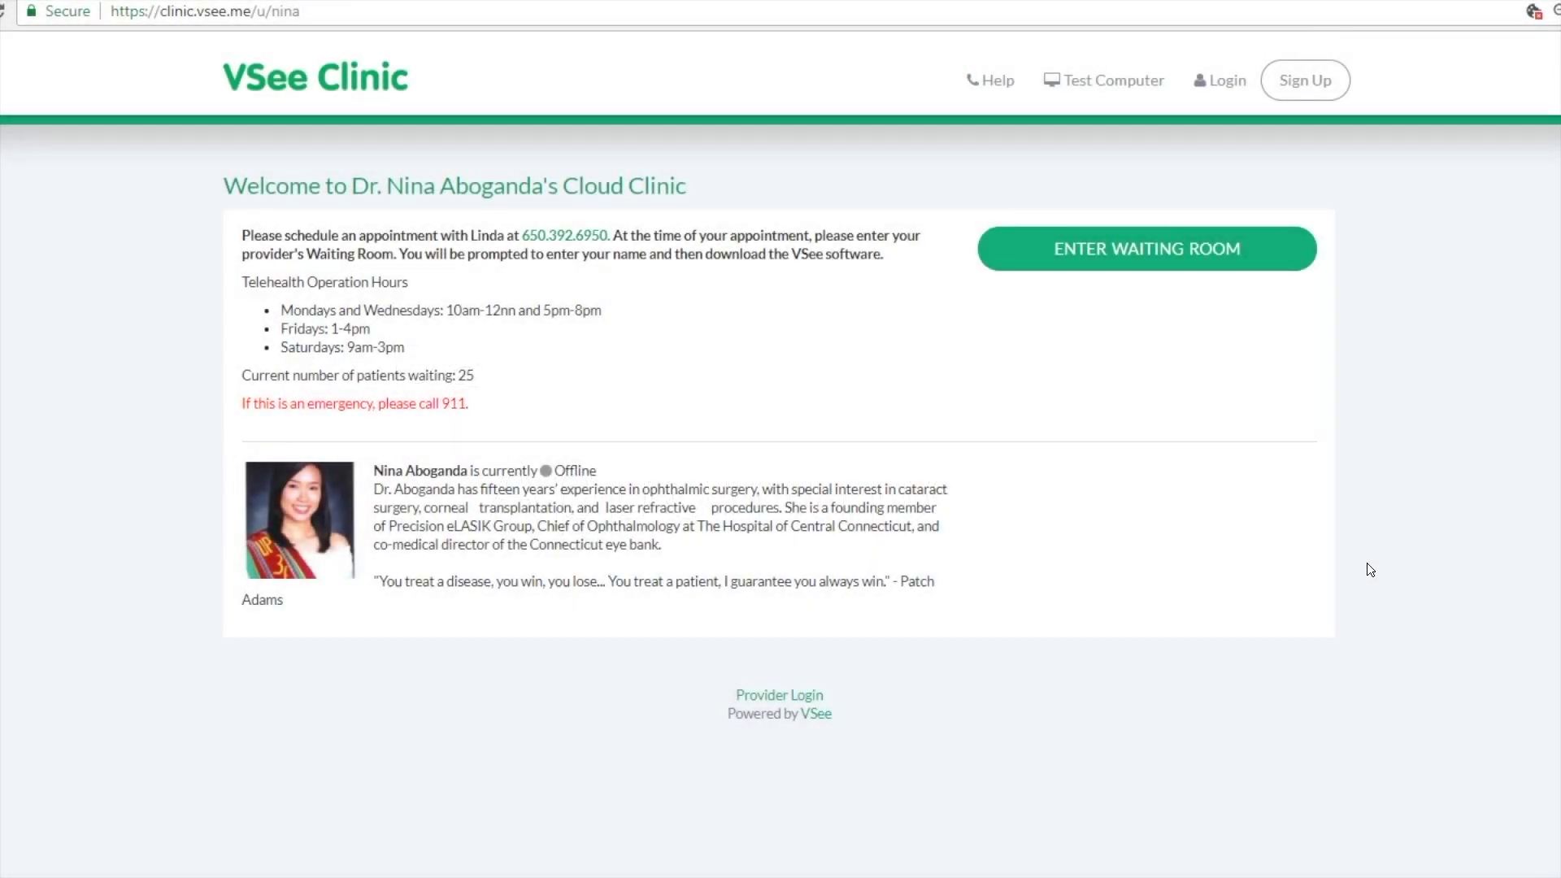
Step: Sign in on the patient login page using the saved login from the autofill list
click(1226, 88)
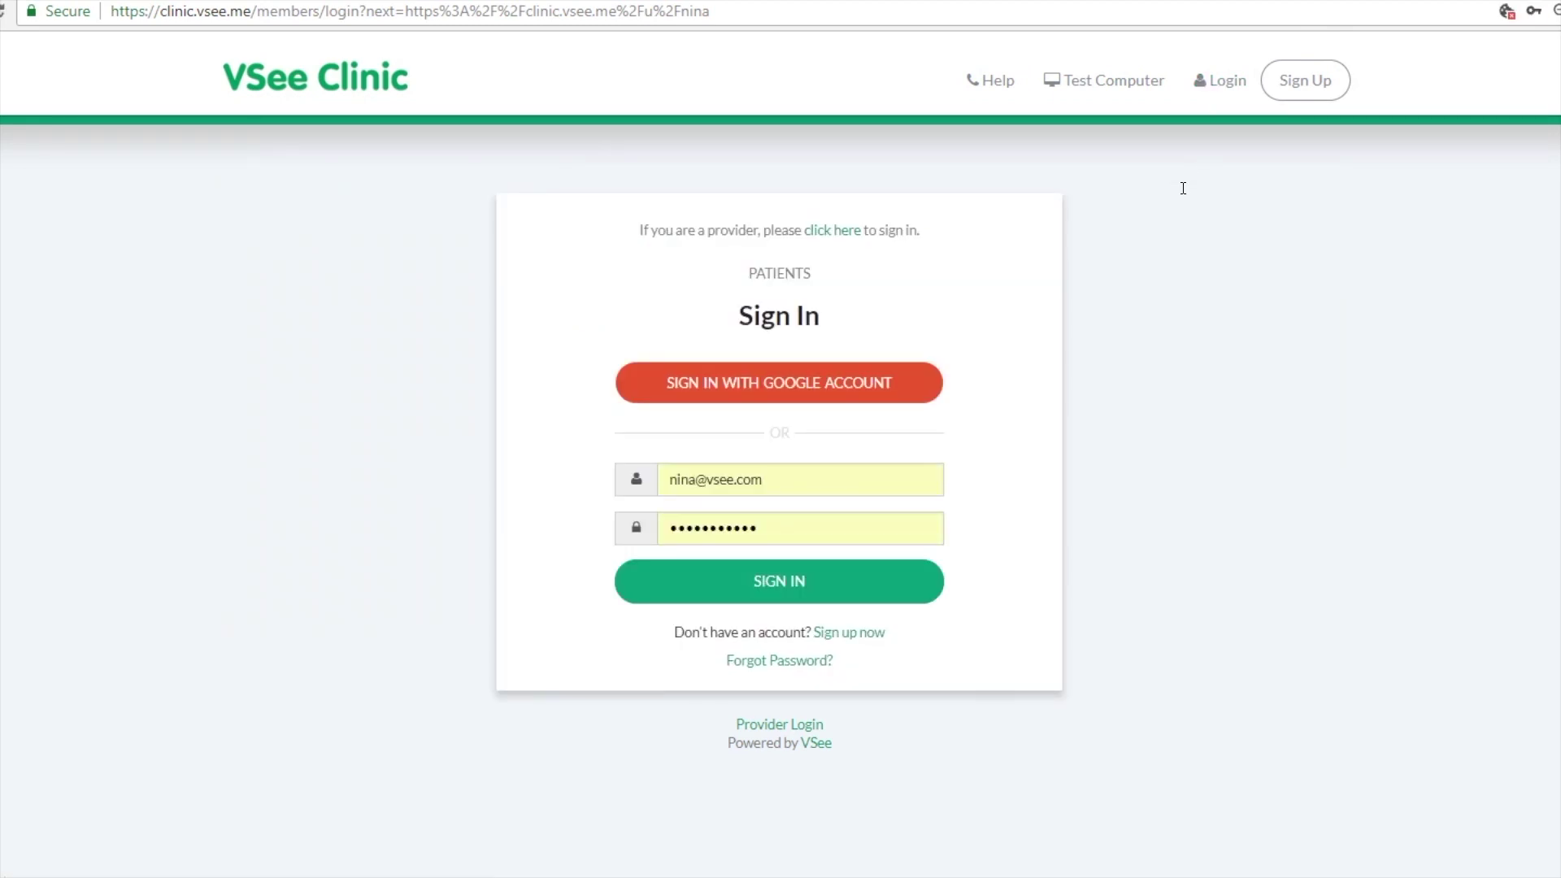
click(739, 480)
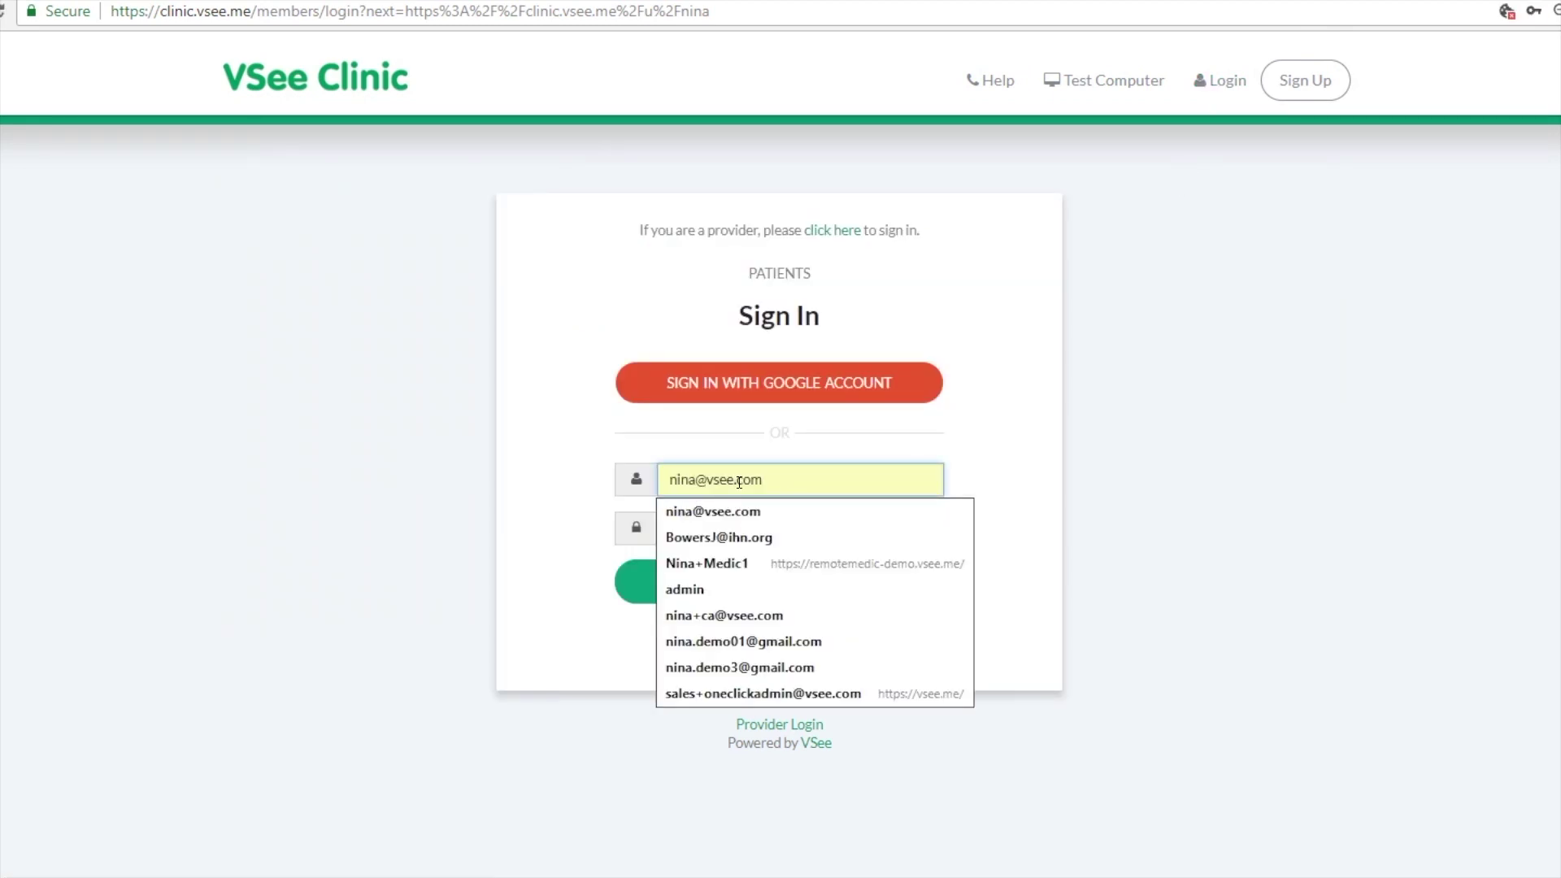
click(732, 642)
click(737, 585)
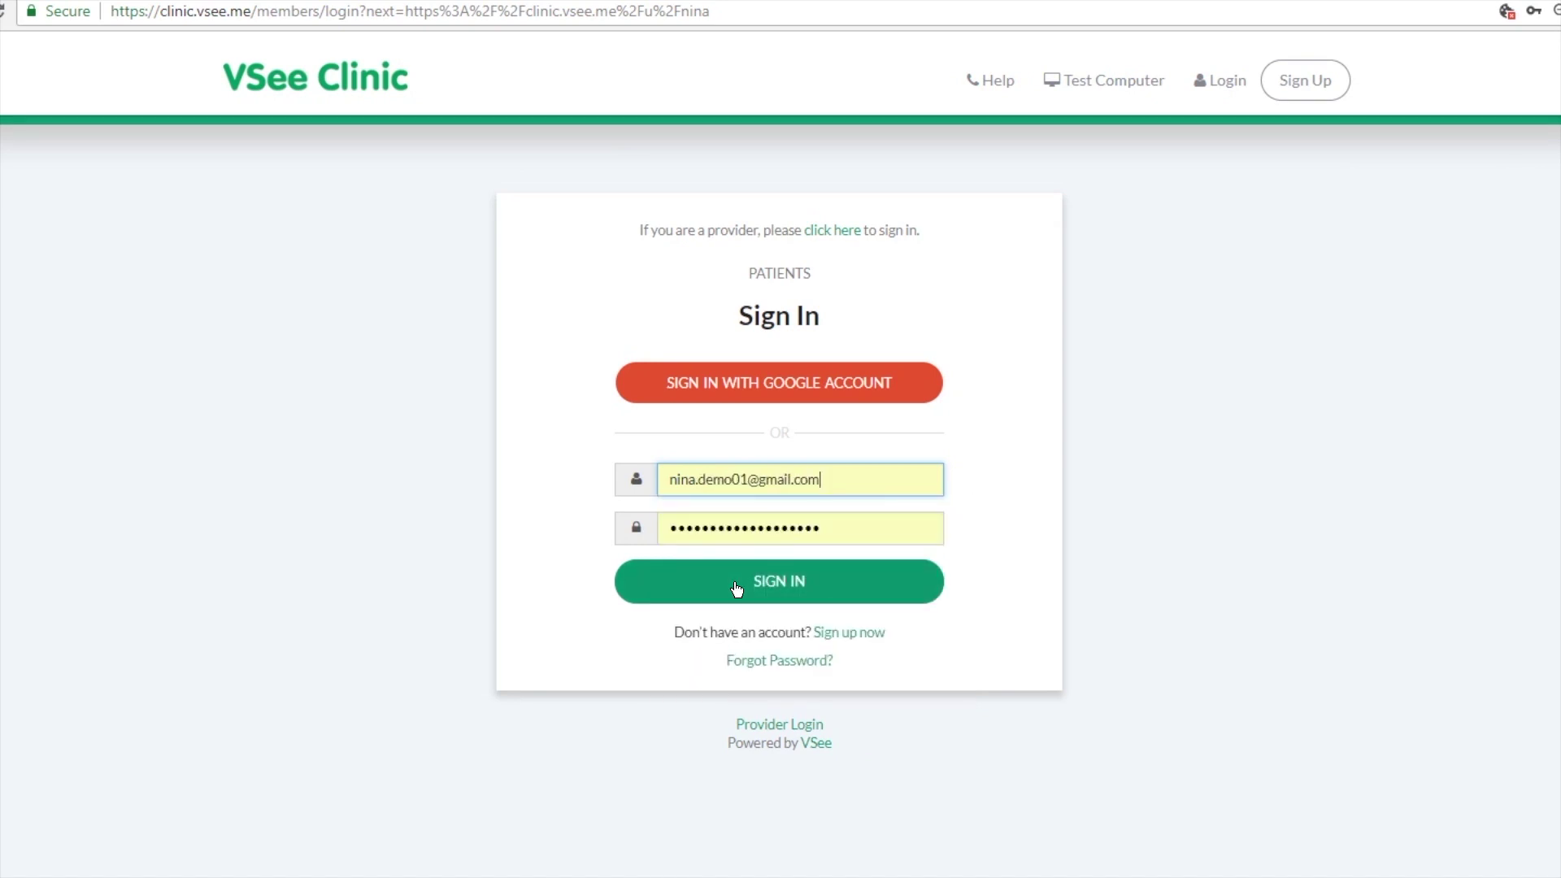
click(737, 587)
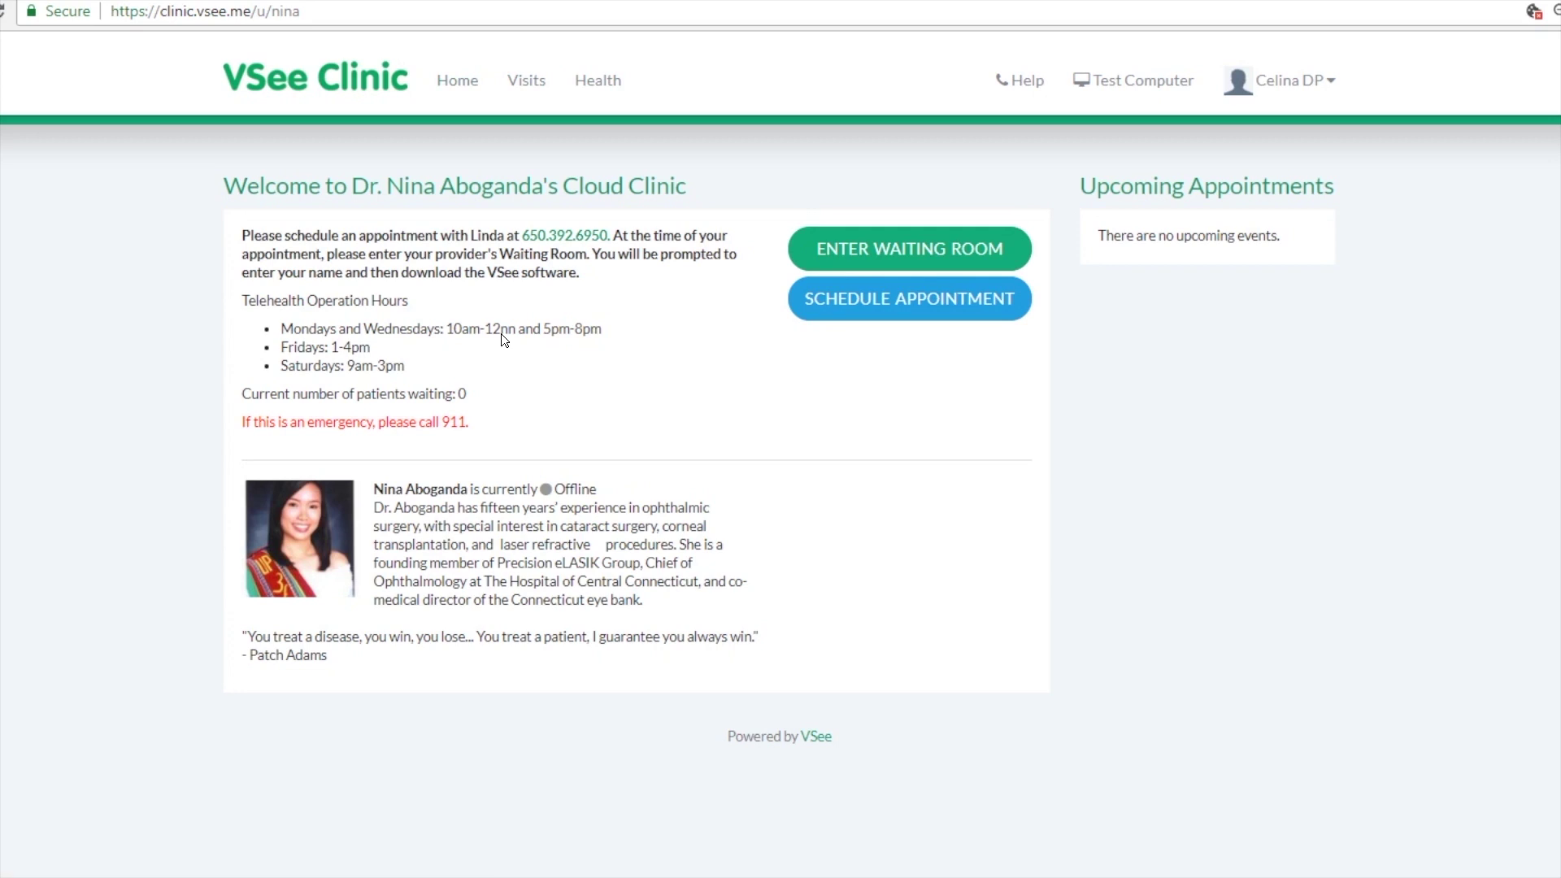
Step: Schedule an appointment with reason 'follow up visit' and telemedicine consent given
click(1001, 319)
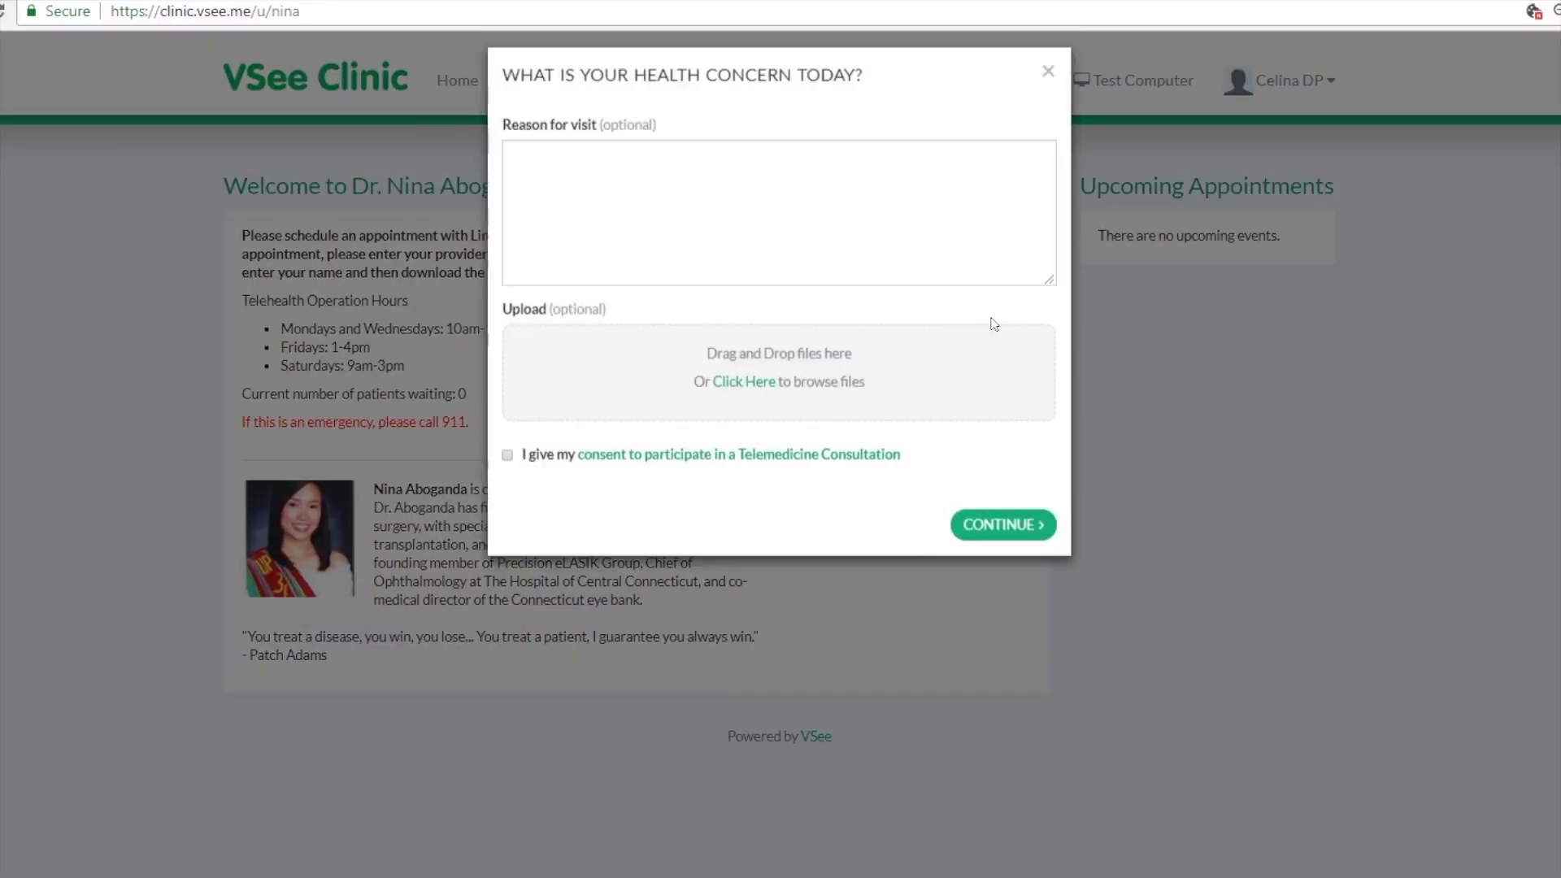
click(716, 192)
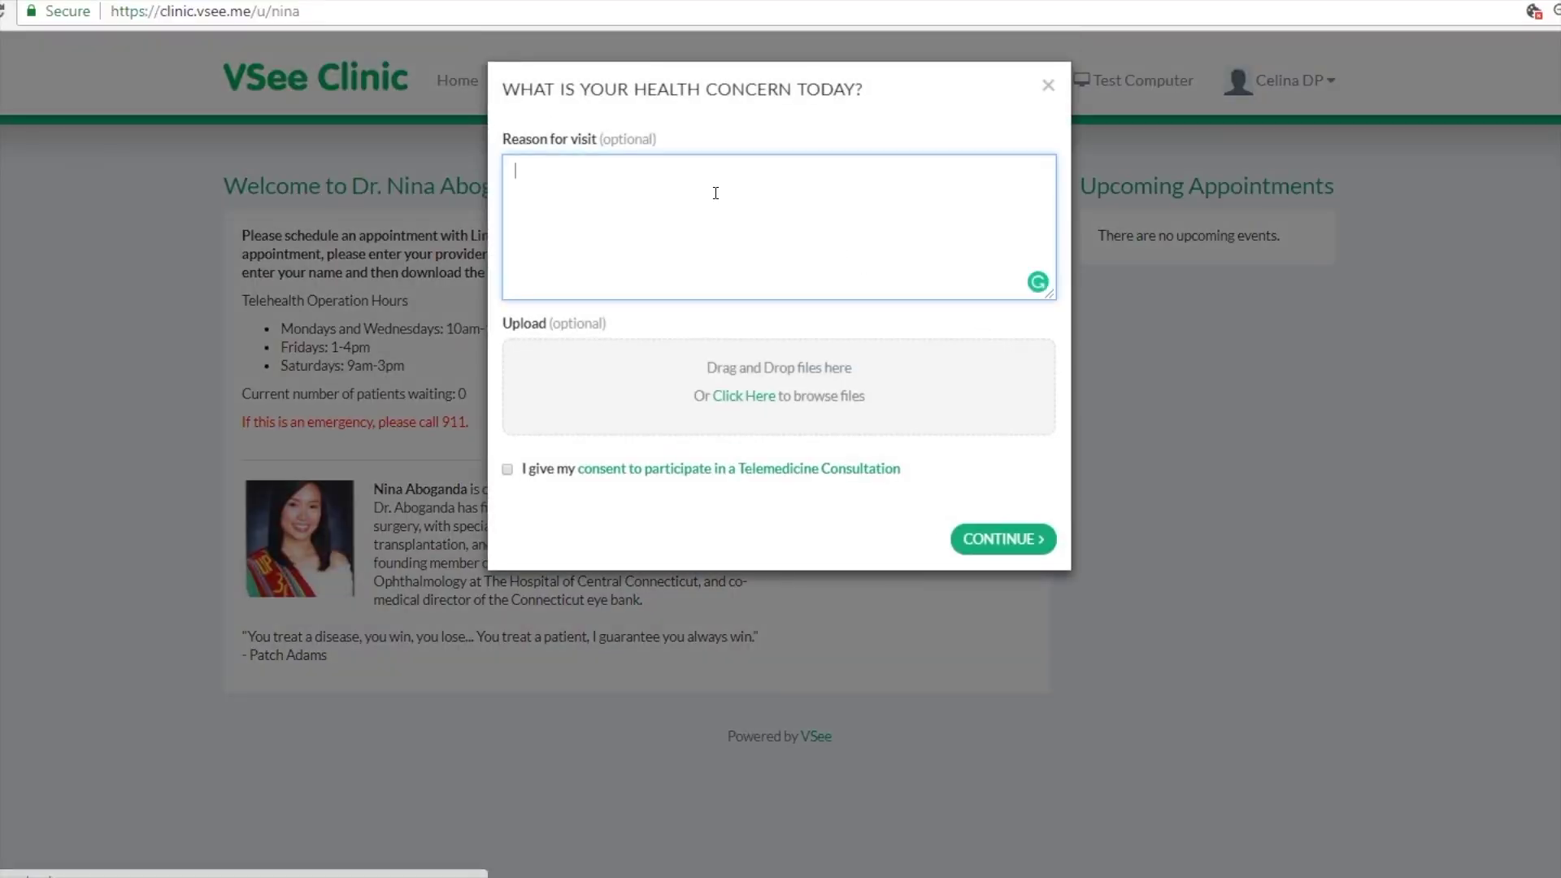
text(follow up visit)
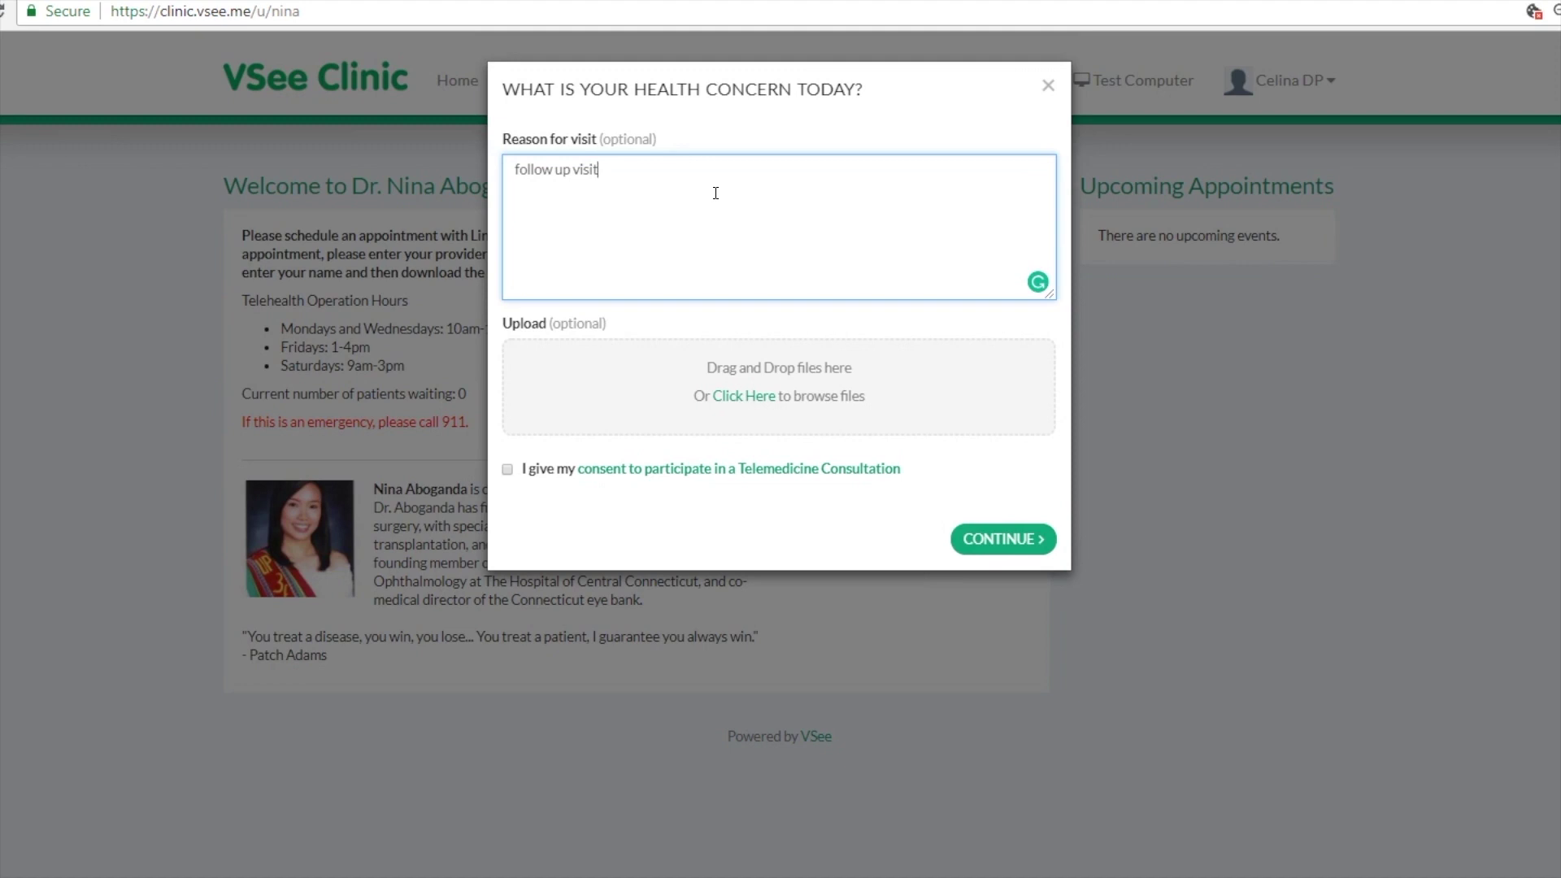
click(507, 469)
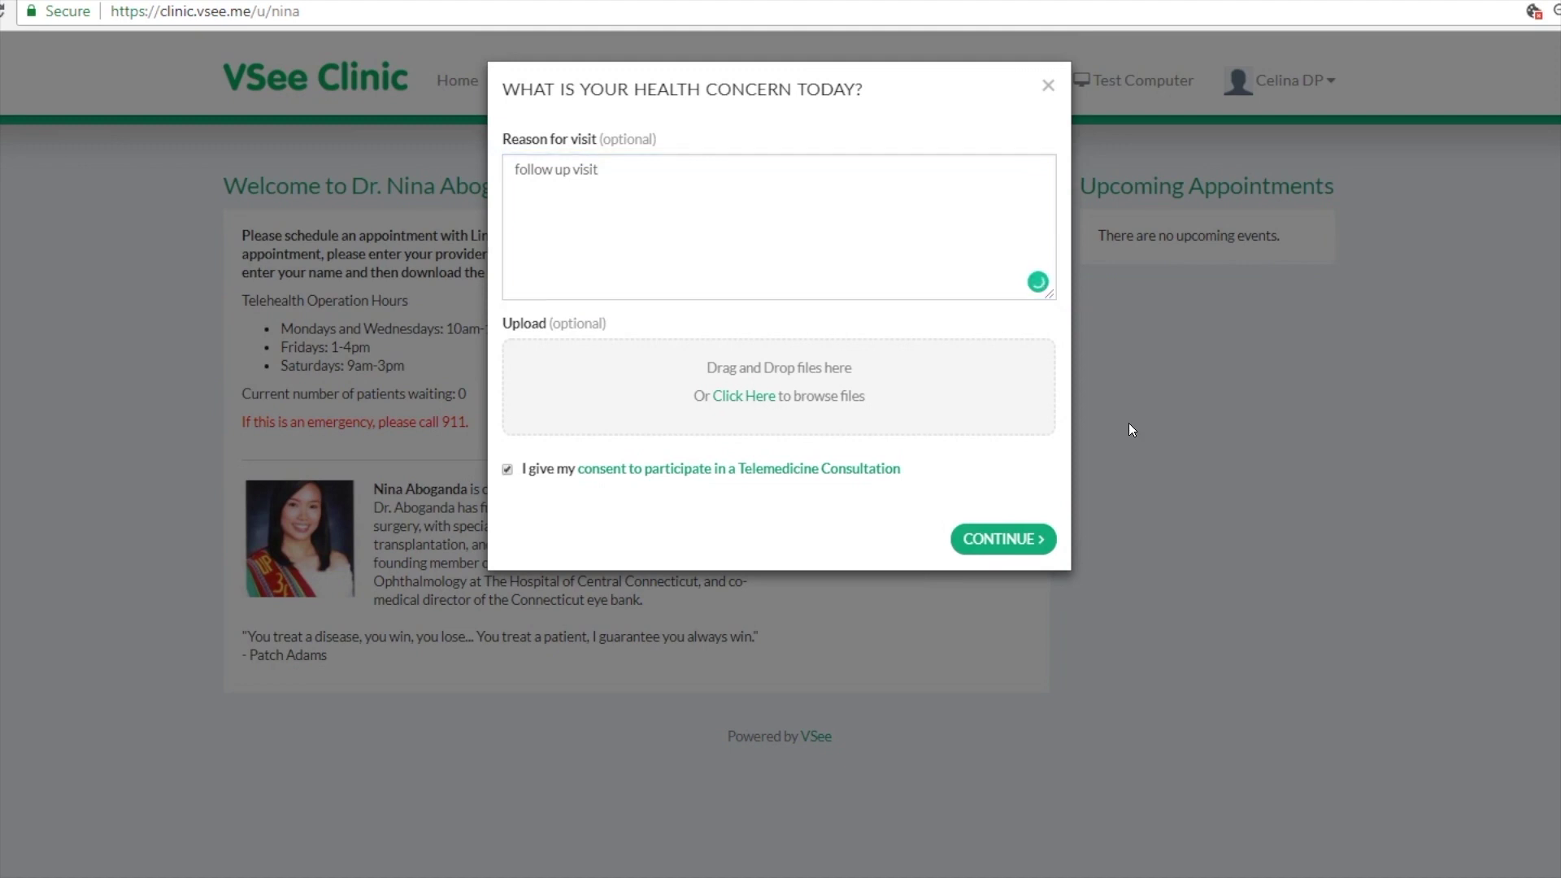
click(1029, 542)
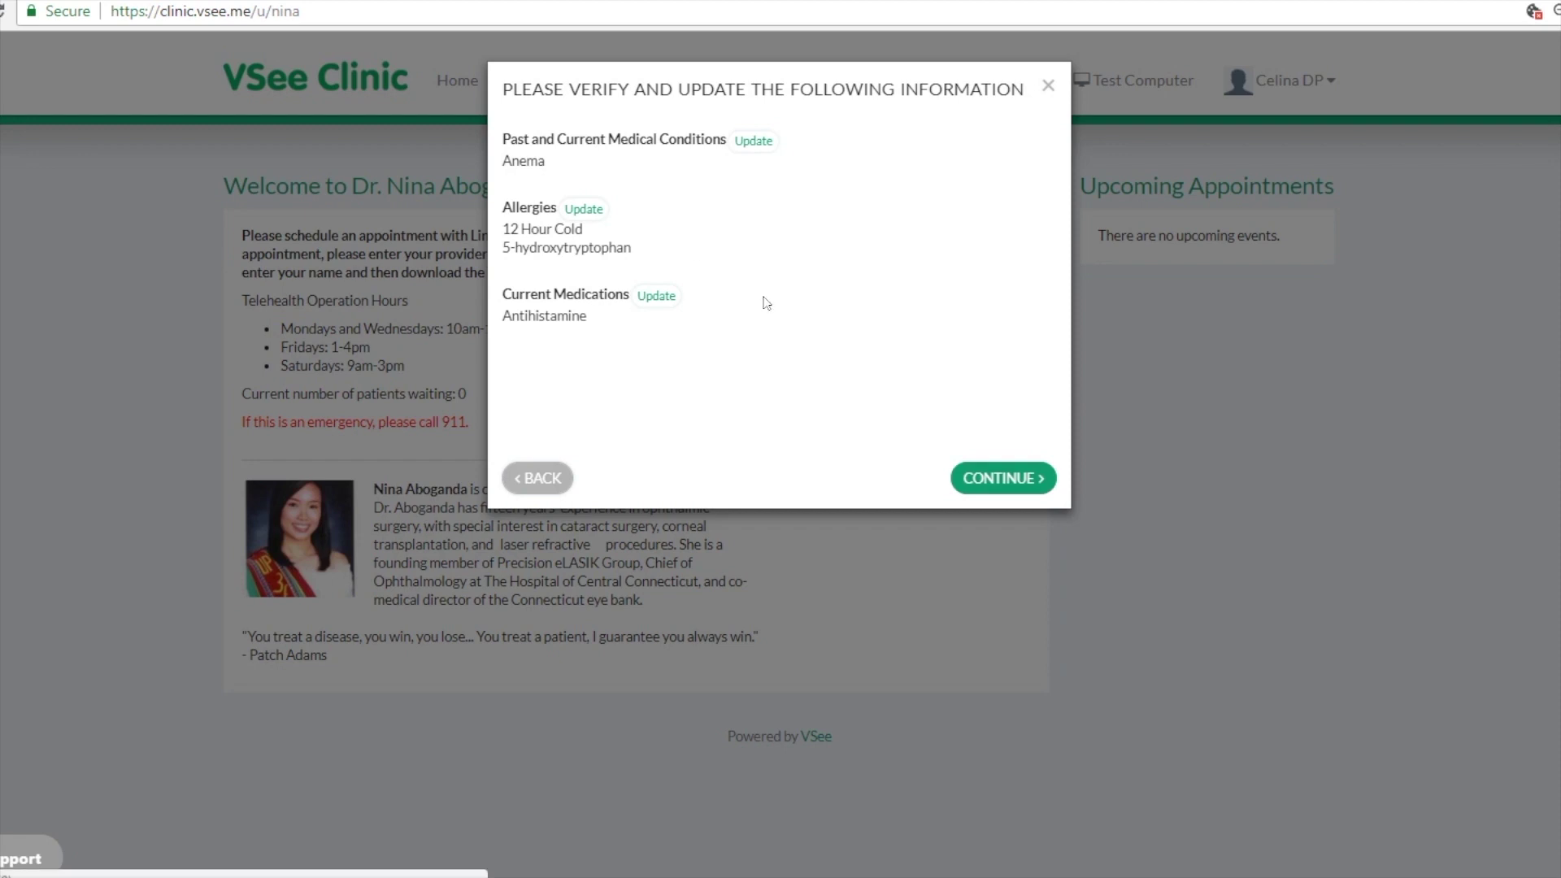
Step: Keep the medical details unchanged, pick Follow Up Consultation, and pay with the saved Visa card
click(1033, 484)
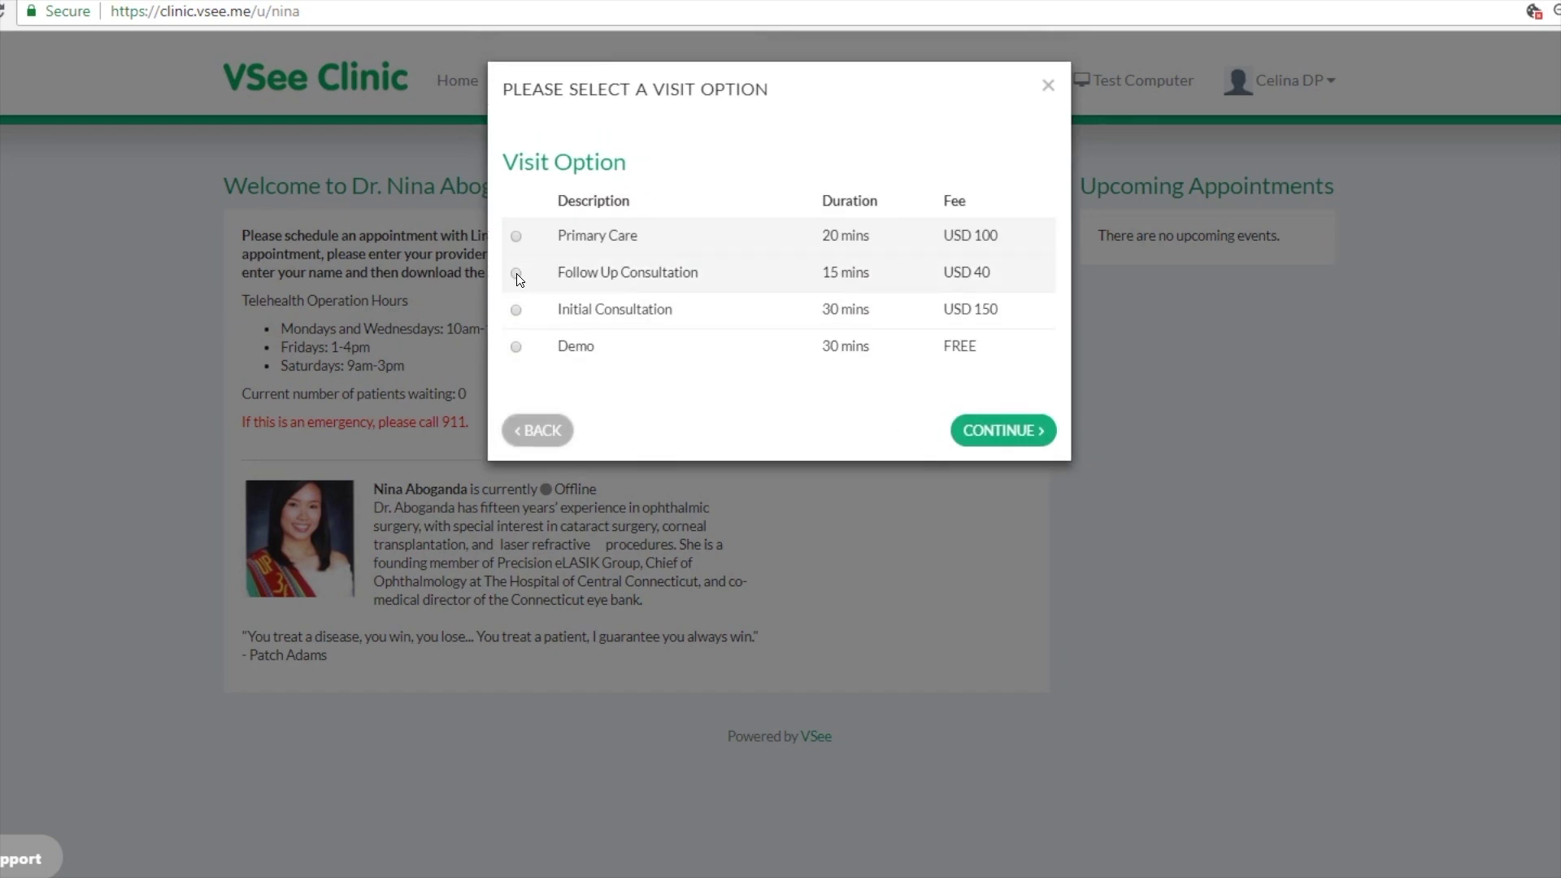
click(517, 275)
key(Return)
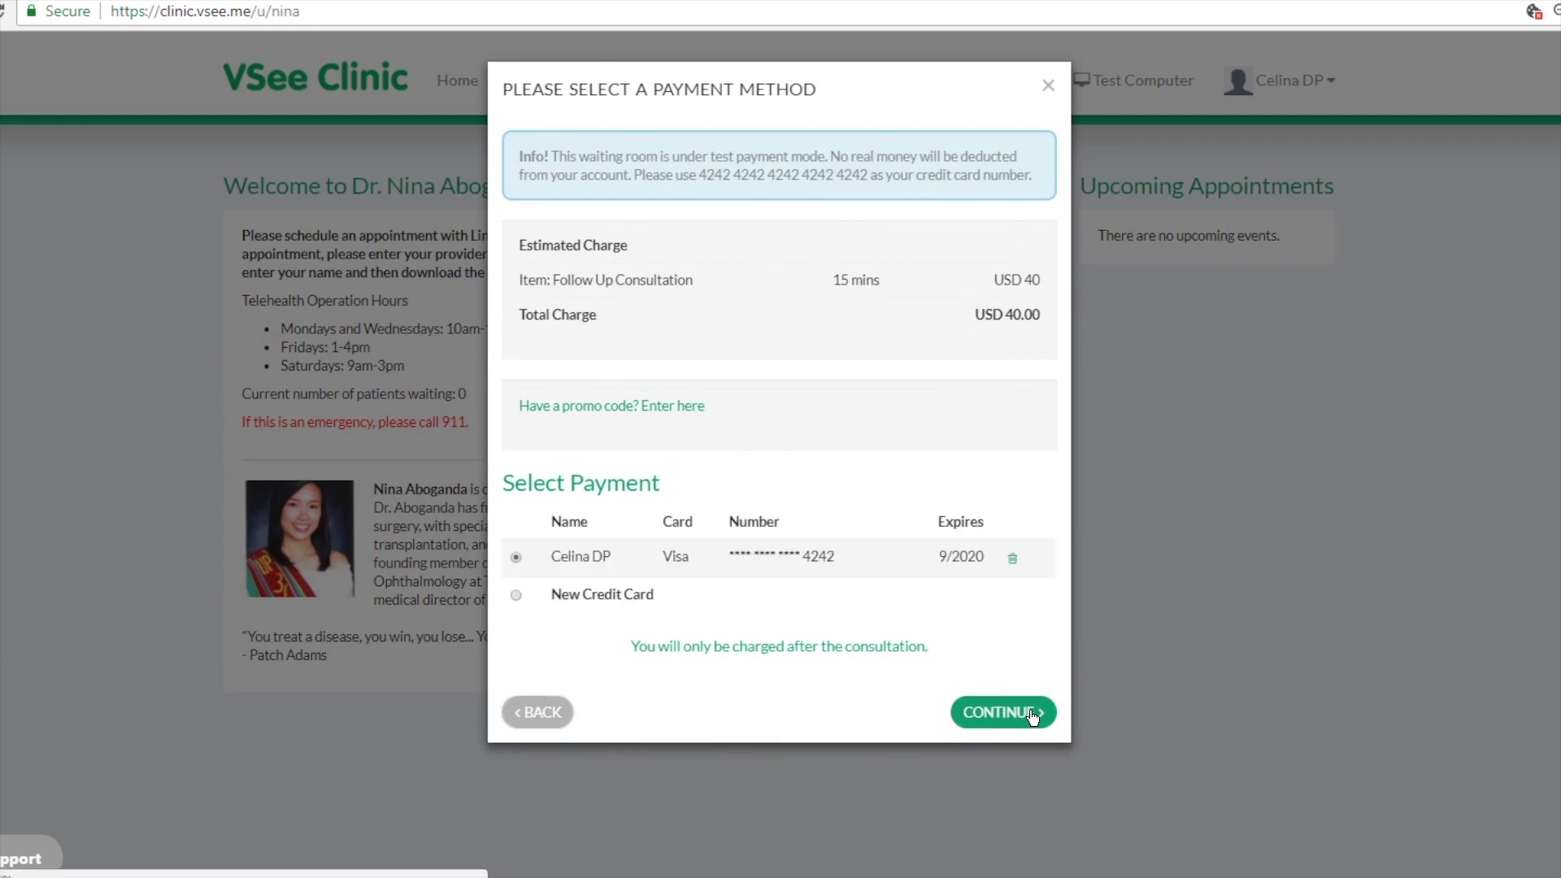
click(1033, 716)
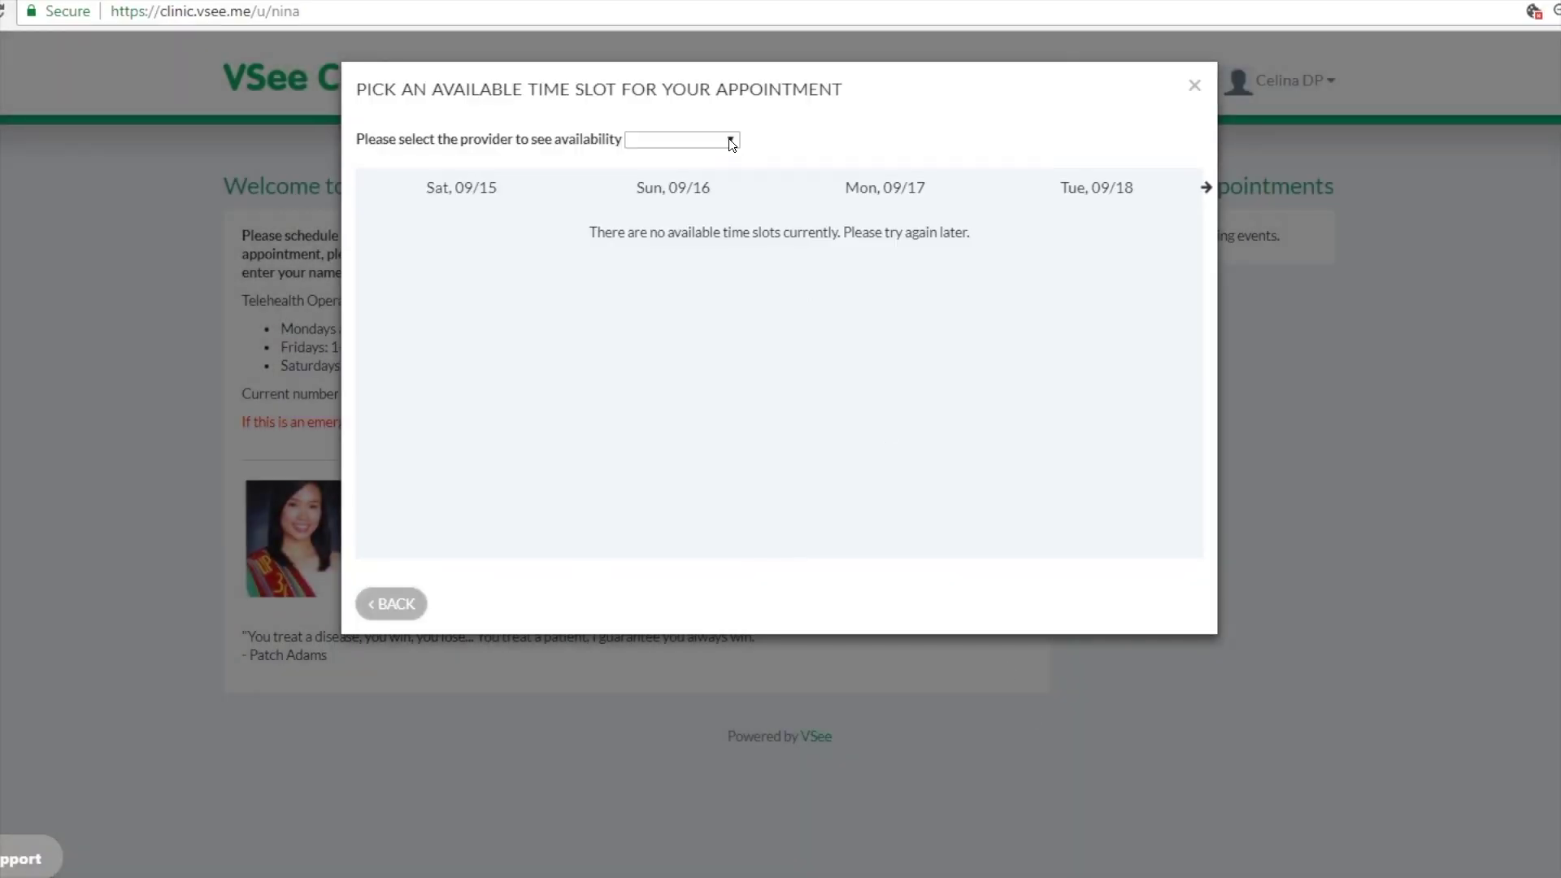
Step: Select the clinic's doctor as provider and pick the Sunday 09/16 12:10 PM afternoon slot
click(732, 142)
click(699, 175)
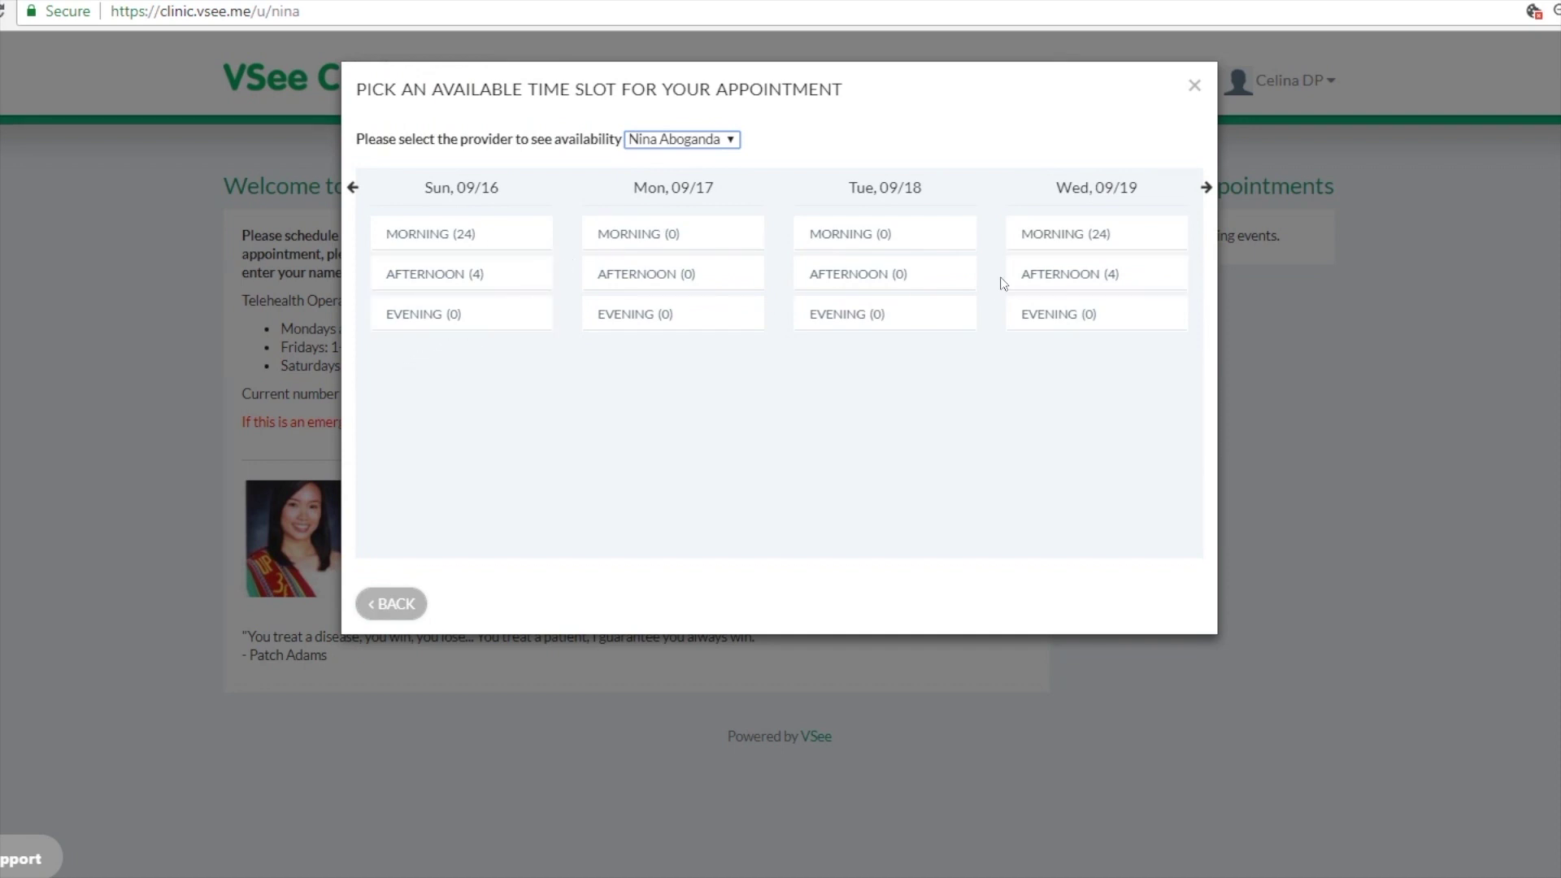
click(518, 289)
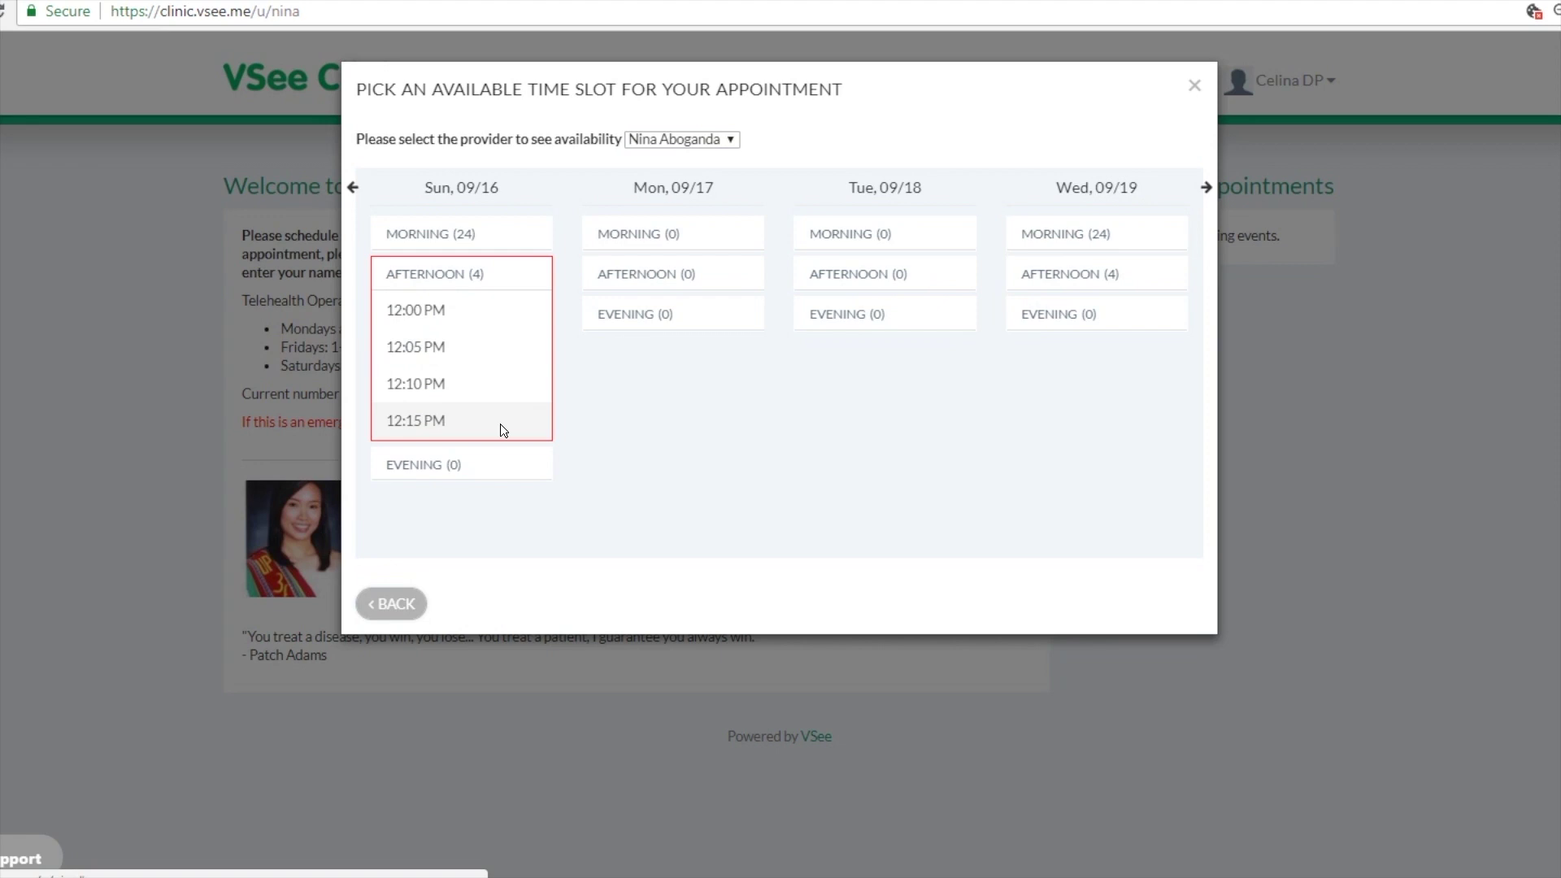
click(471, 384)
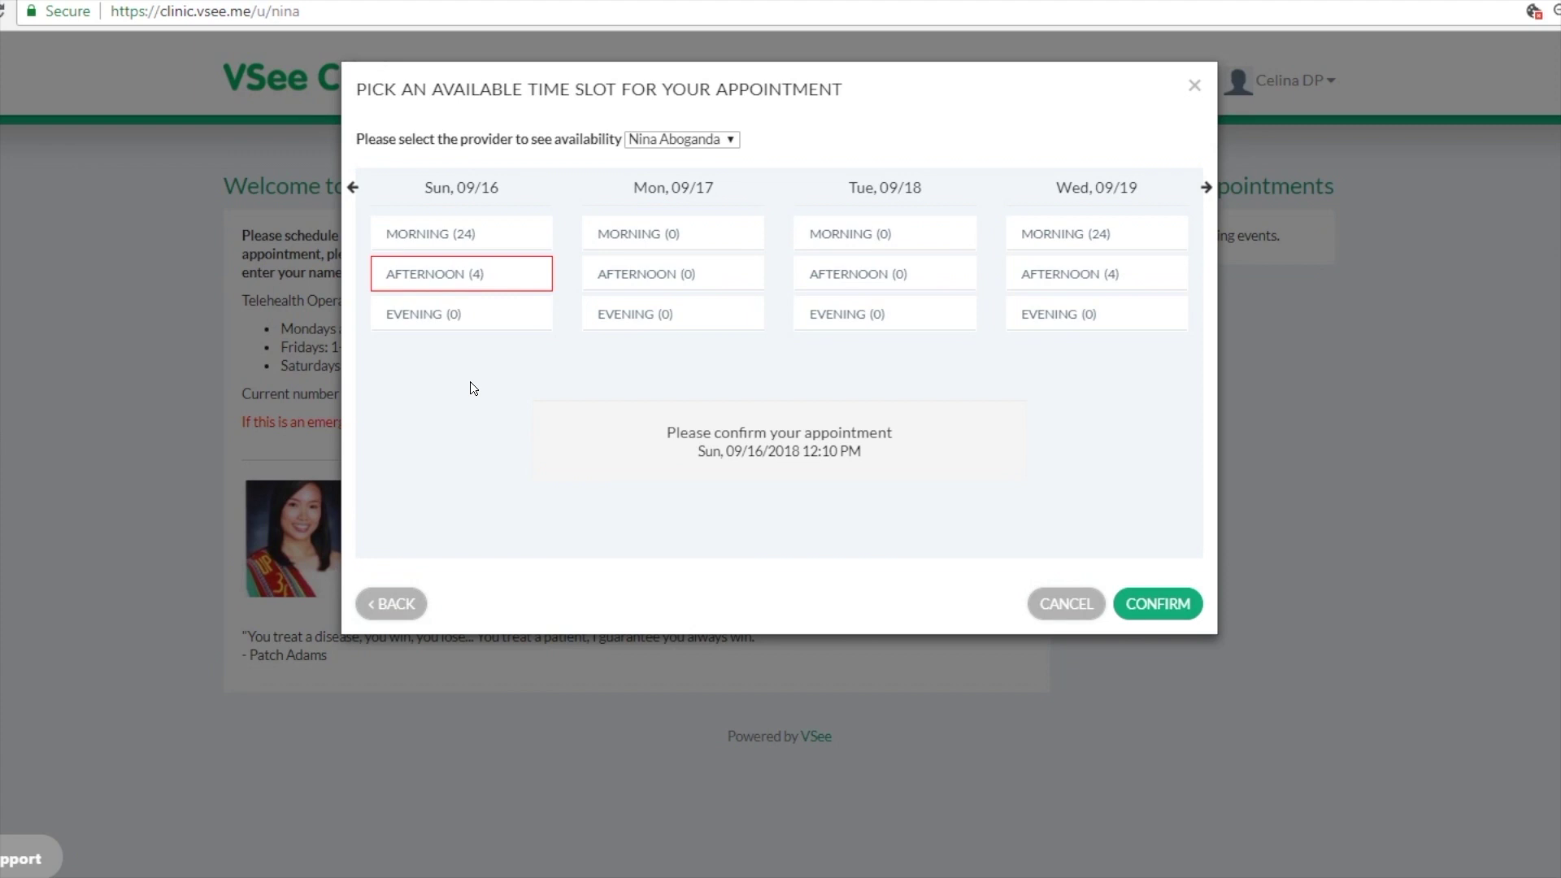